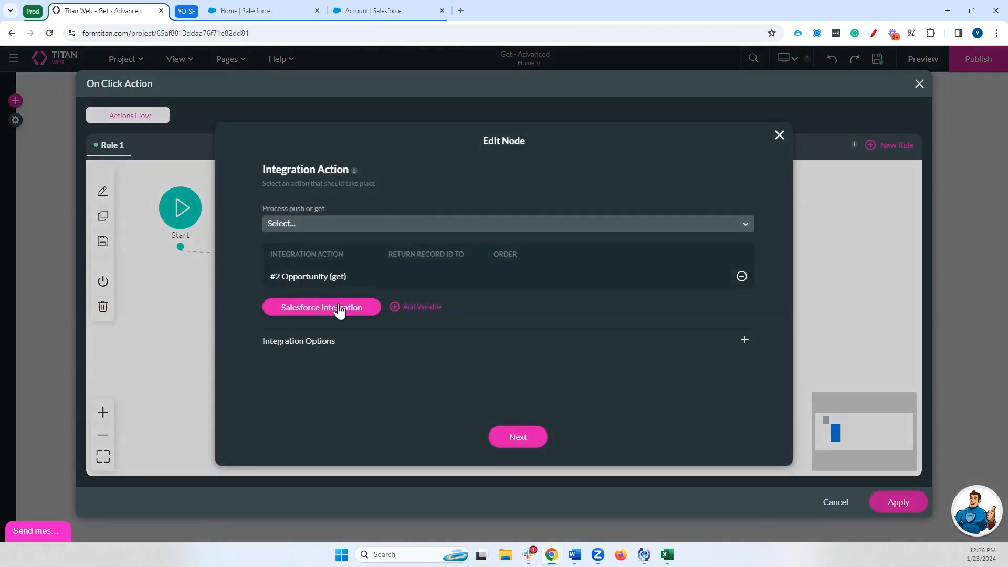
Step: Open the Opportunity get integration and remove its existing Account ID condition with the static value
click(720, 284)
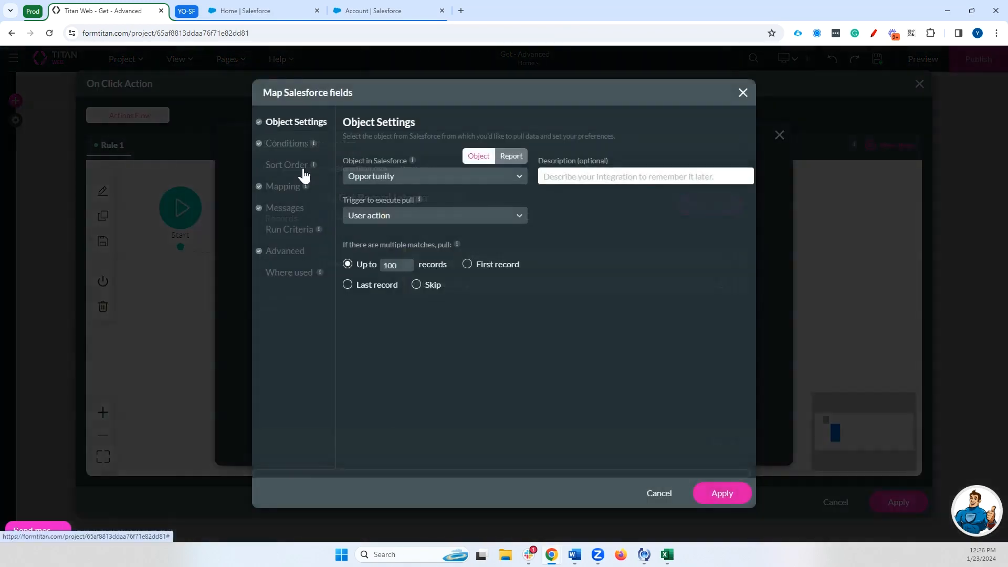
click(307, 146)
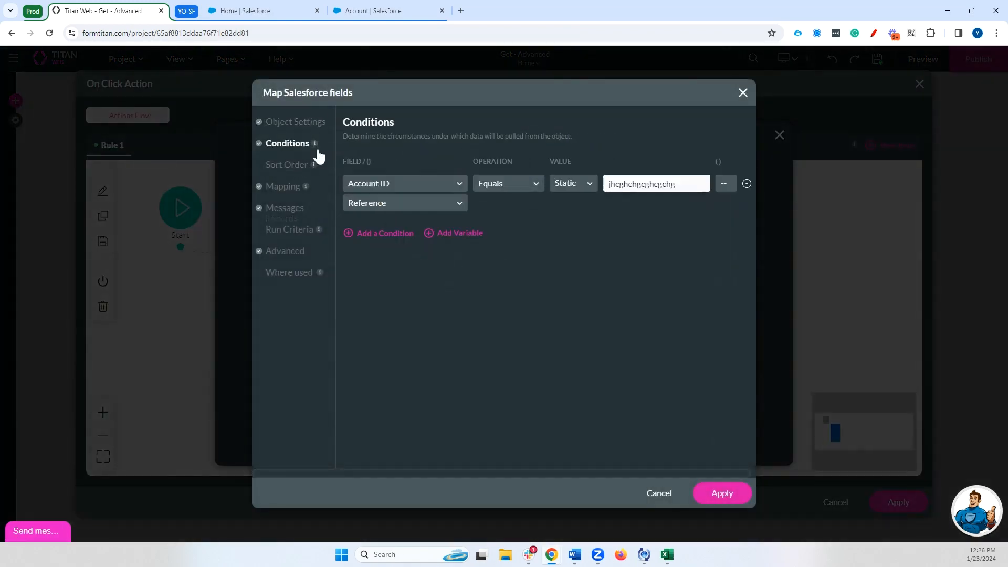
click(748, 185)
Step: Add a condition where Account ID equals the field lkp Account / Value
click(384, 197)
click(392, 188)
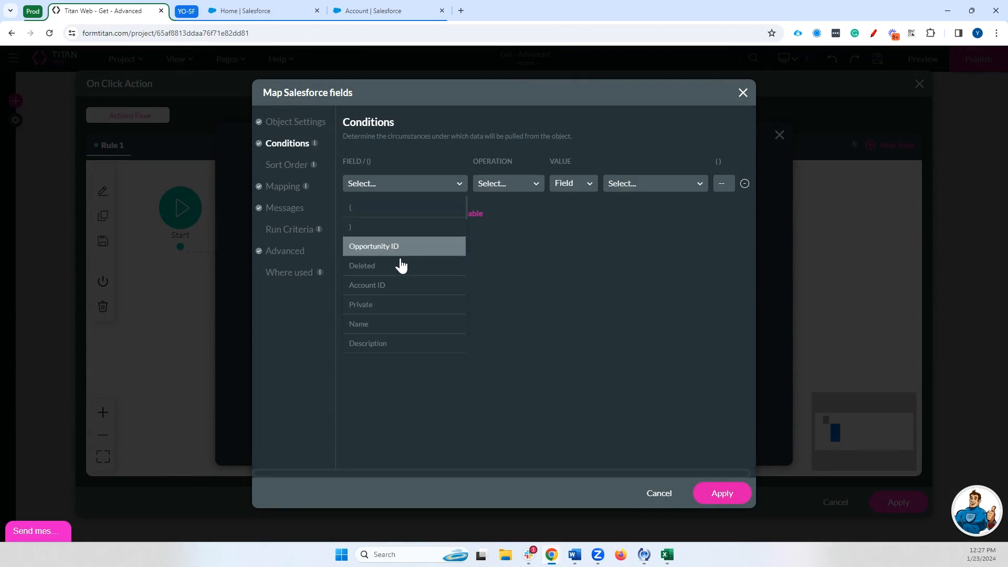
click(401, 285)
click(497, 185)
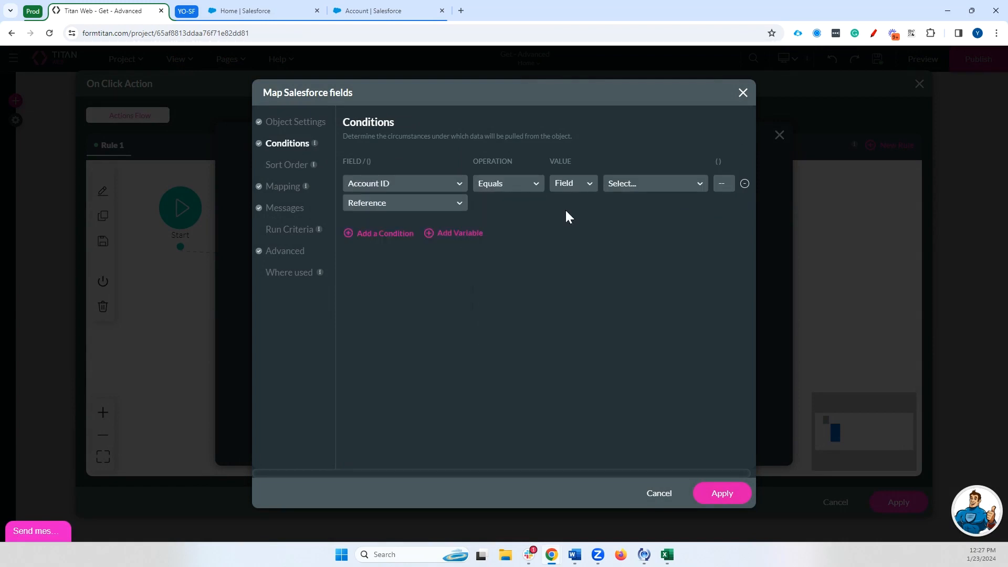
click(512, 227)
click(665, 183)
text(lkp)
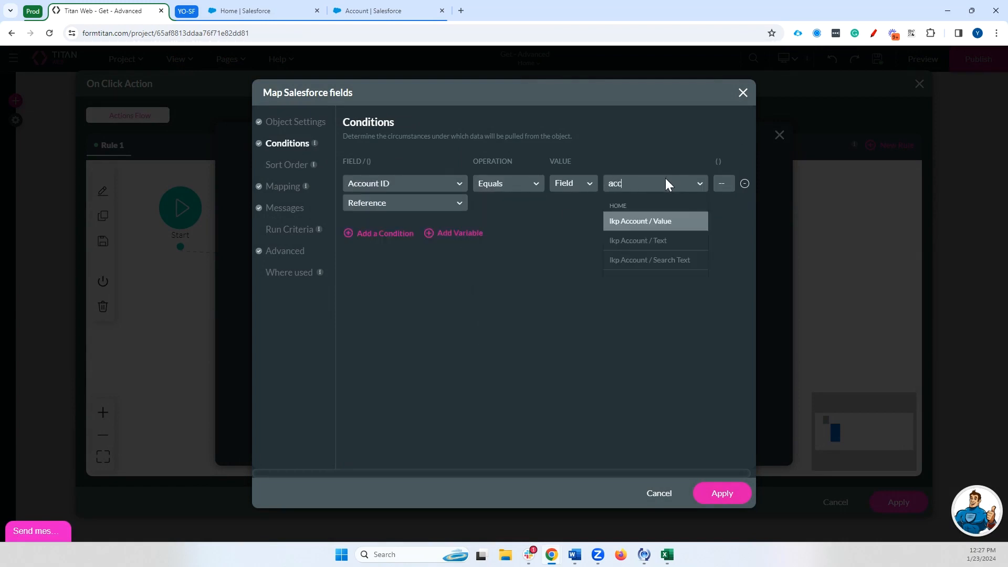
click(670, 223)
Step: Add a second AND condition where Stage equals the field ddn Stage / Value
click(384, 233)
click(390, 239)
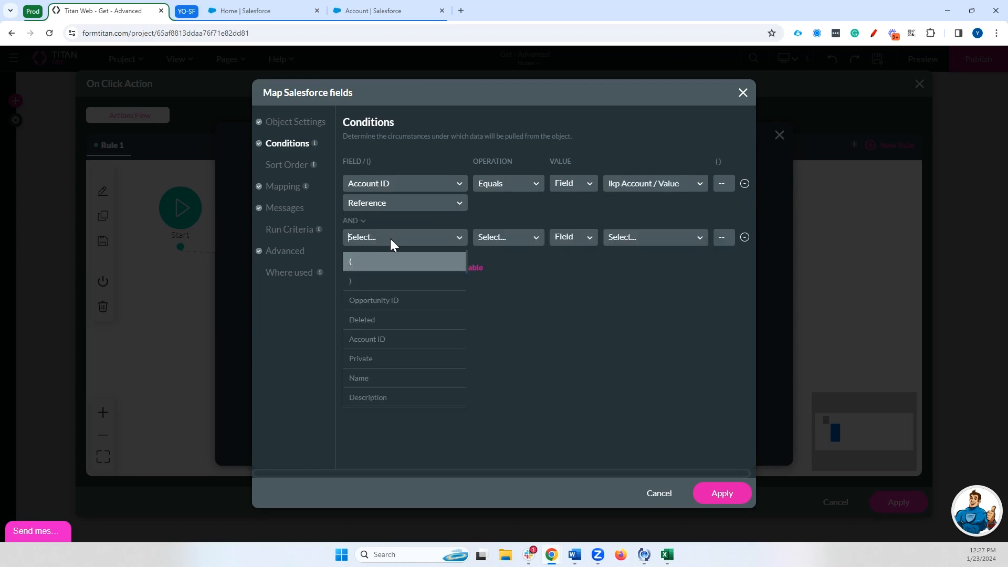
text(stage)
key(Return)
click(496, 237)
click(503, 280)
click(669, 238)
text(stage)
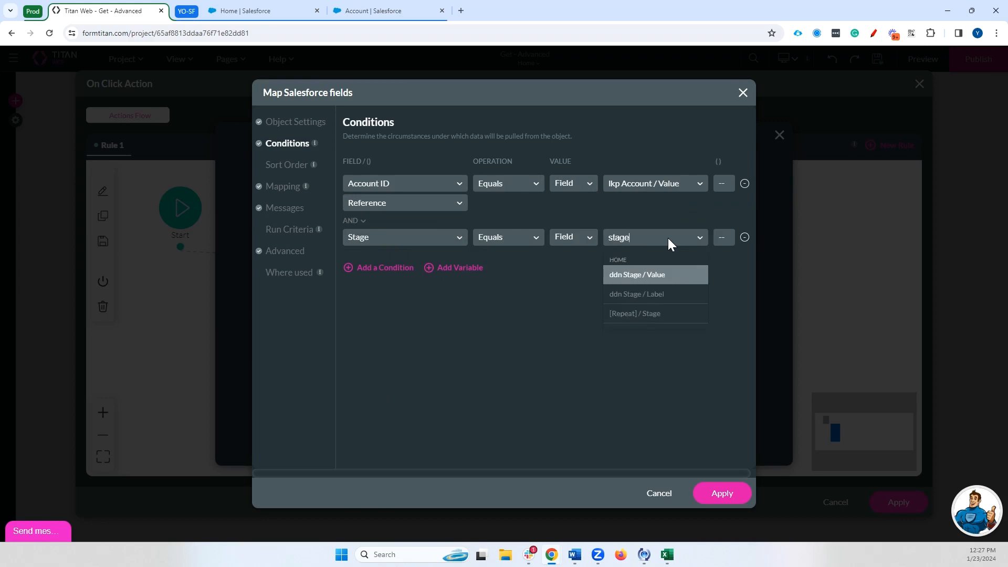
click(645, 285)
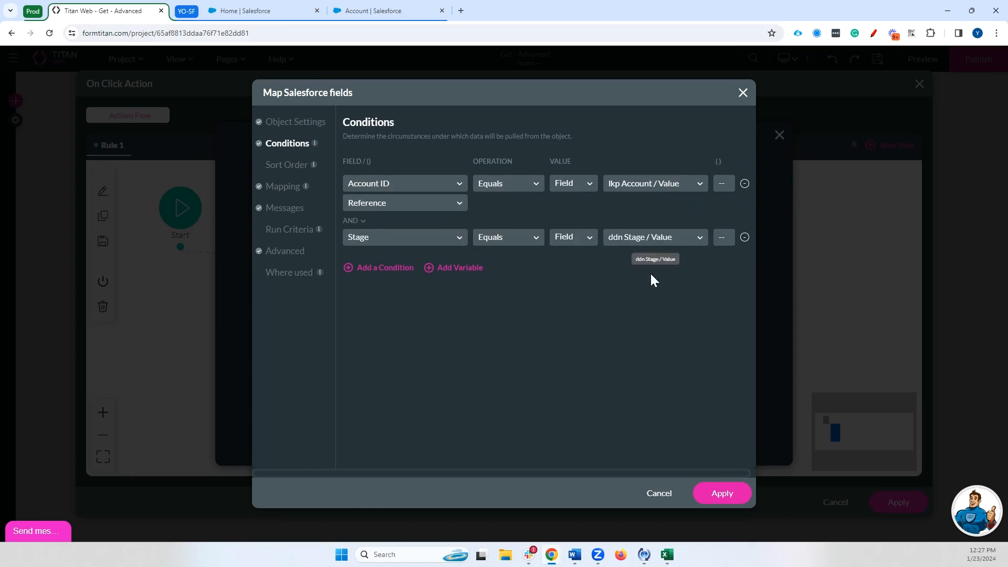
Step: Turn off Map error to in the integration's advanced settings and apply the changes through to the button's click action
click(286, 252)
click(348, 184)
click(724, 496)
click(720, 443)
click(539, 437)
click(917, 504)
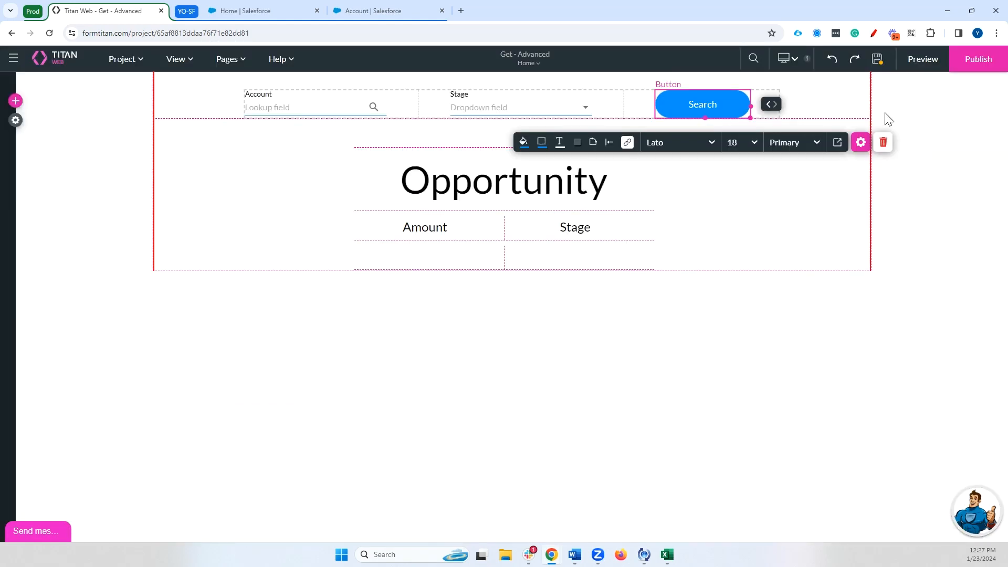
Step: Preview the project and search for the opportunities of United Oil & Gas Corp. with the stage Closed Won
click(904, 63)
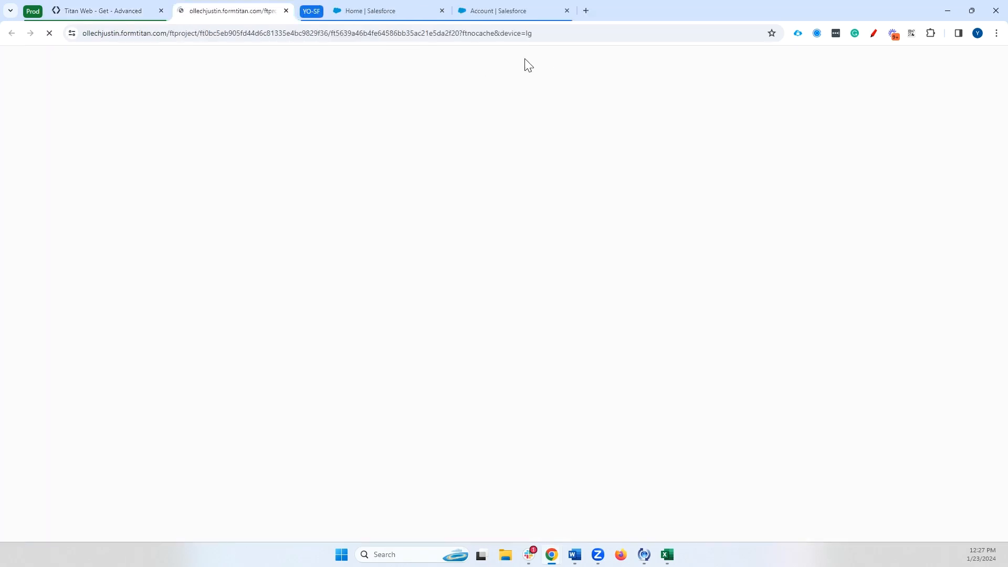
click(333, 82)
text(united)
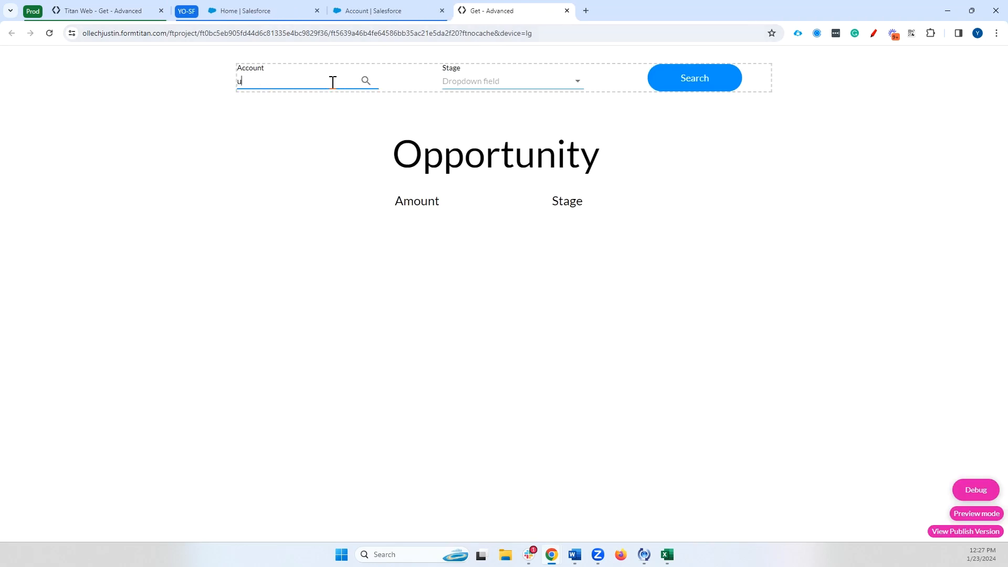
click(302, 99)
click(477, 76)
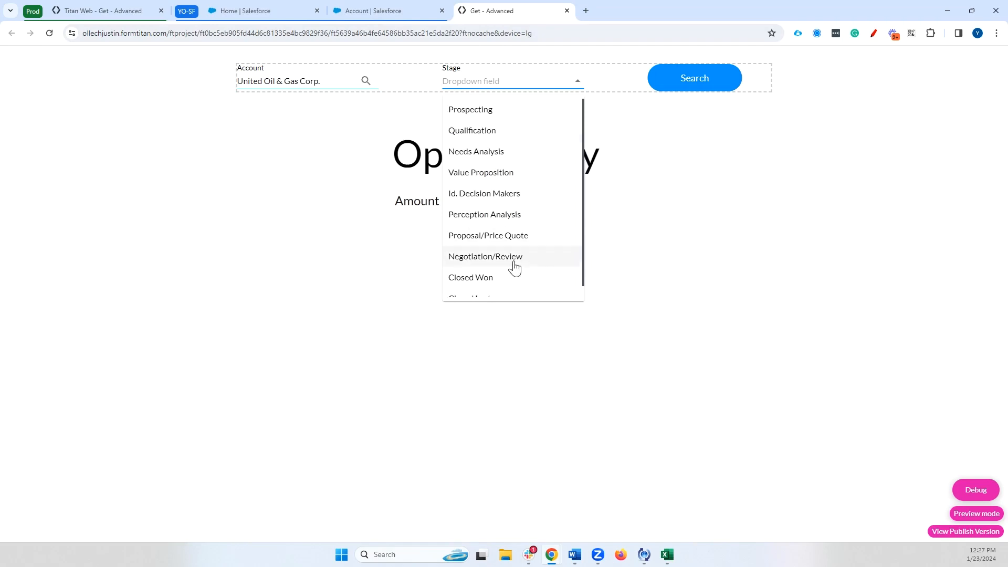
click(496, 278)
click(709, 79)
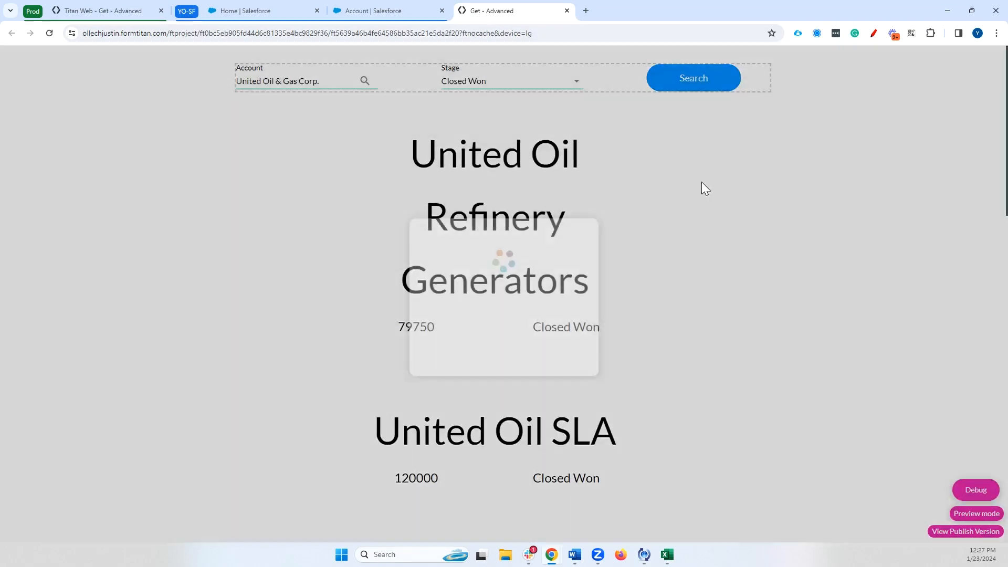
scroll(710, 197, down, 6)
scroll(718, 193, down, 10)
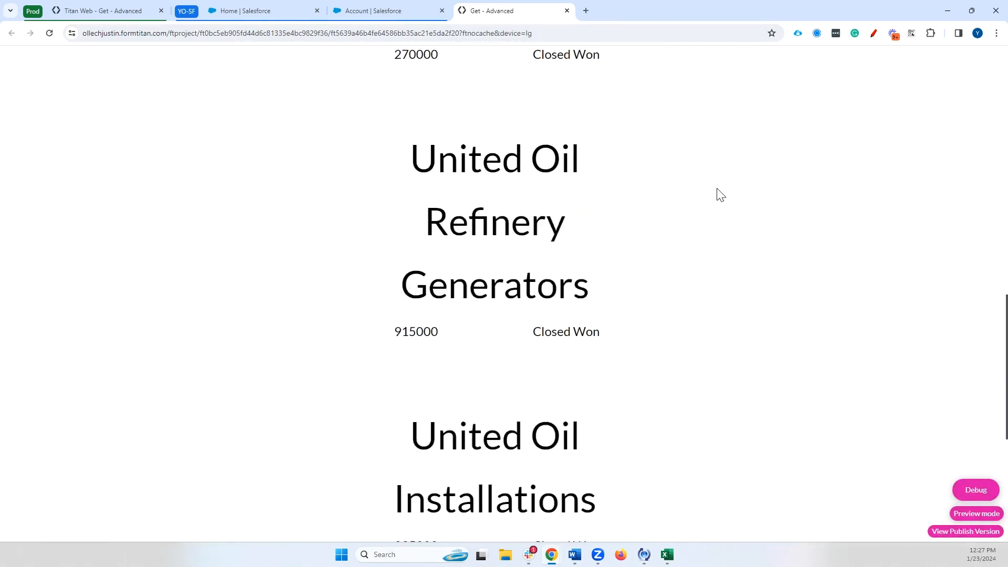
scroll(718, 193, up, 15)
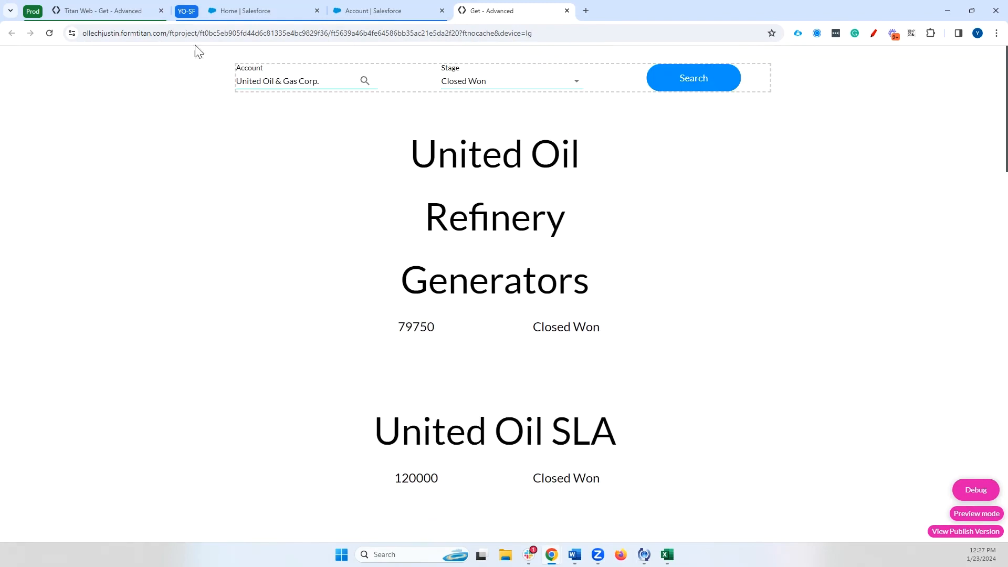
Step: Reload the preview and search for United Oil & Gas Corp. opportunities with the stage left empty
click(51, 33)
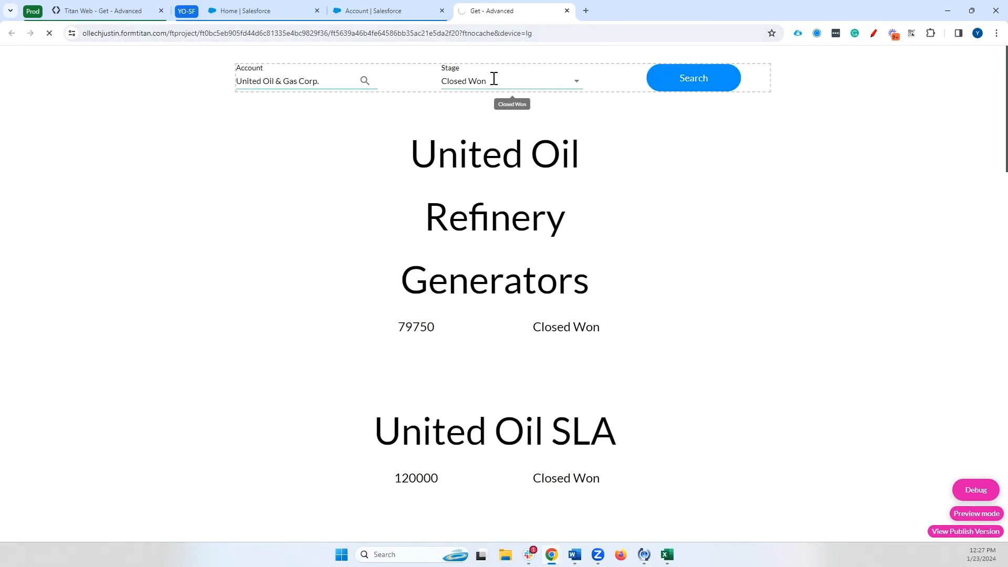
click(320, 80)
text(united)
click(296, 107)
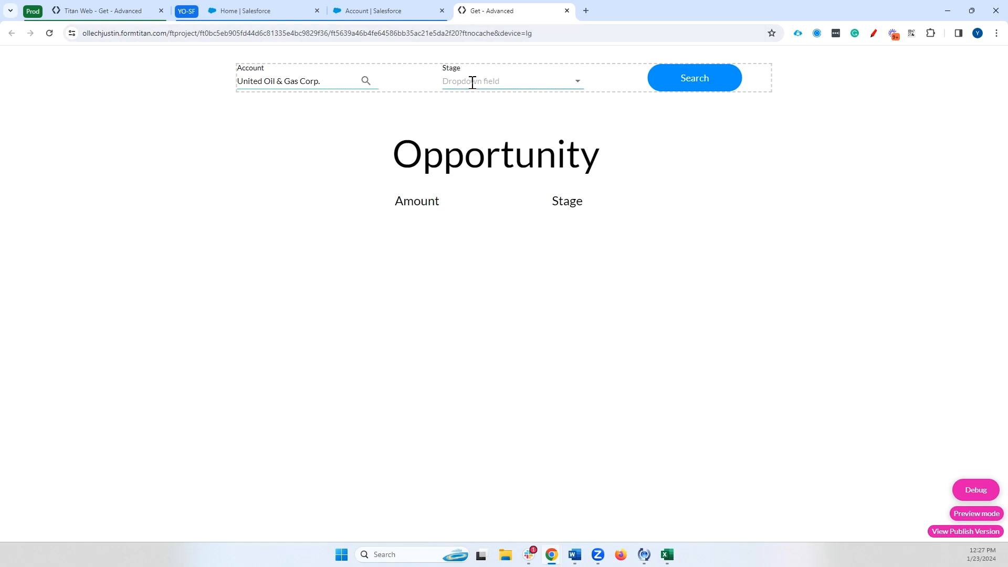
click(693, 87)
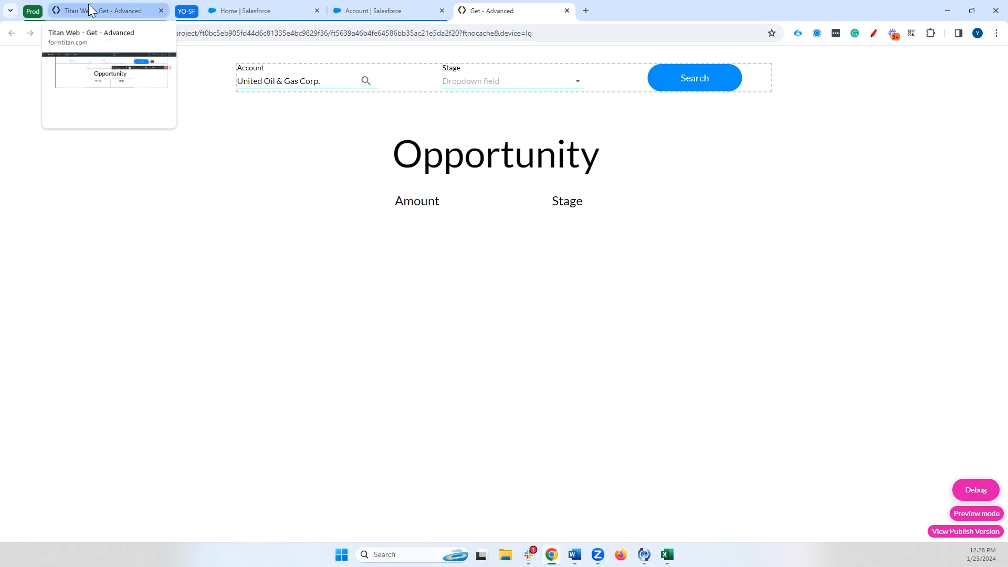
Step: Return to the project editor and turn on Remove empty conditions for the Opportunity get integration, applying the change
click(127, 11)
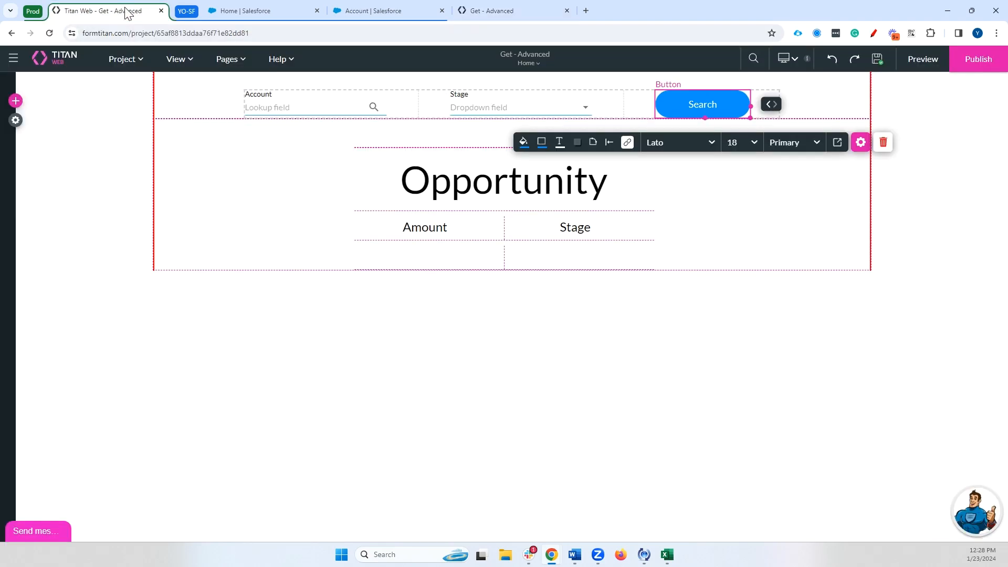
click(16, 120)
click(46, 226)
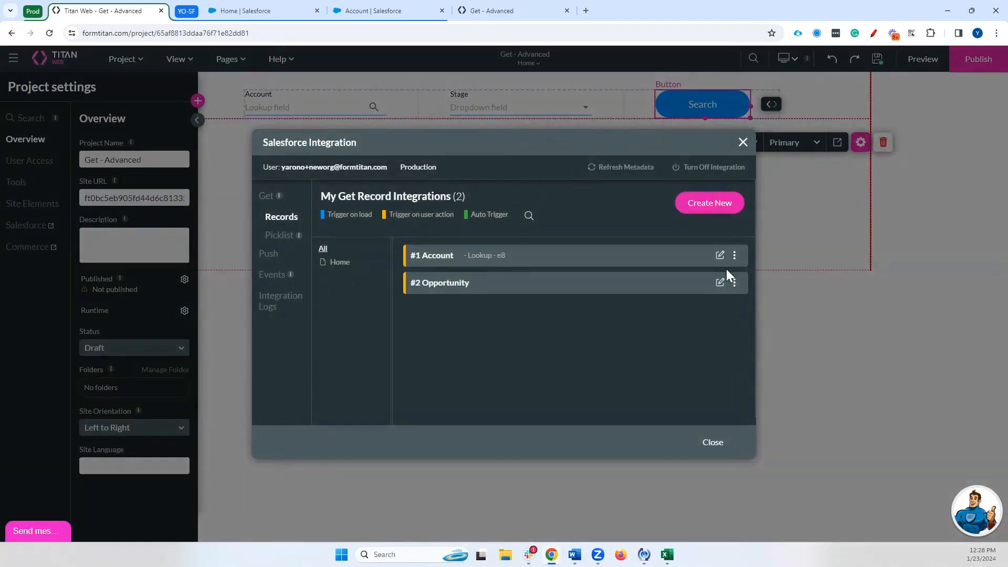
click(722, 283)
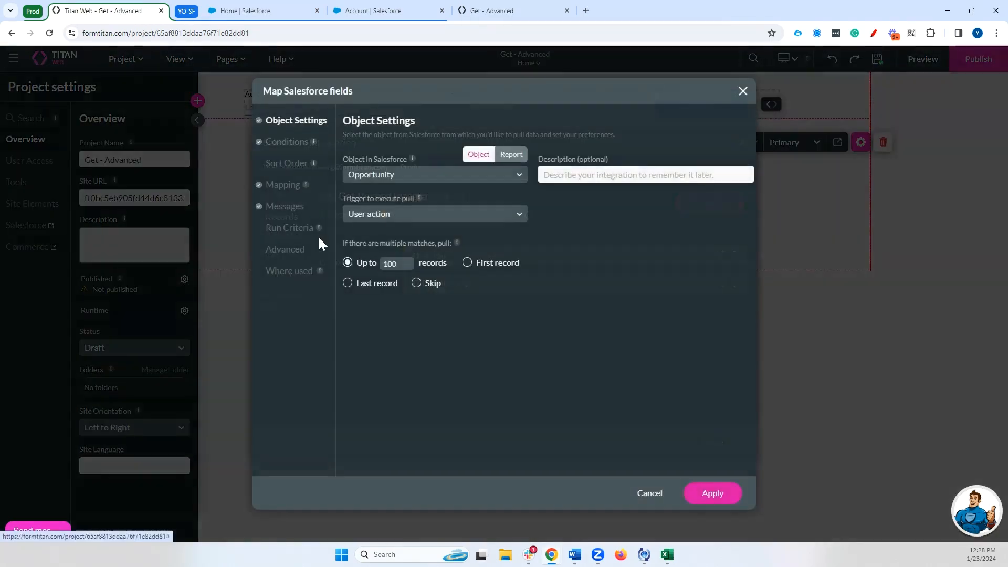
click(286, 250)
click(348, 162)
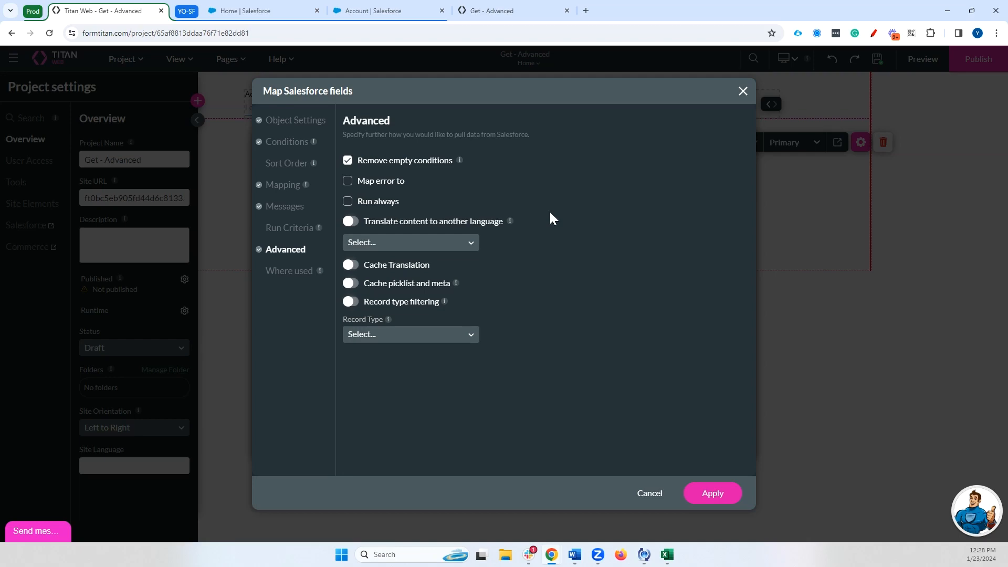
click(713, 493)
click(731, 443)
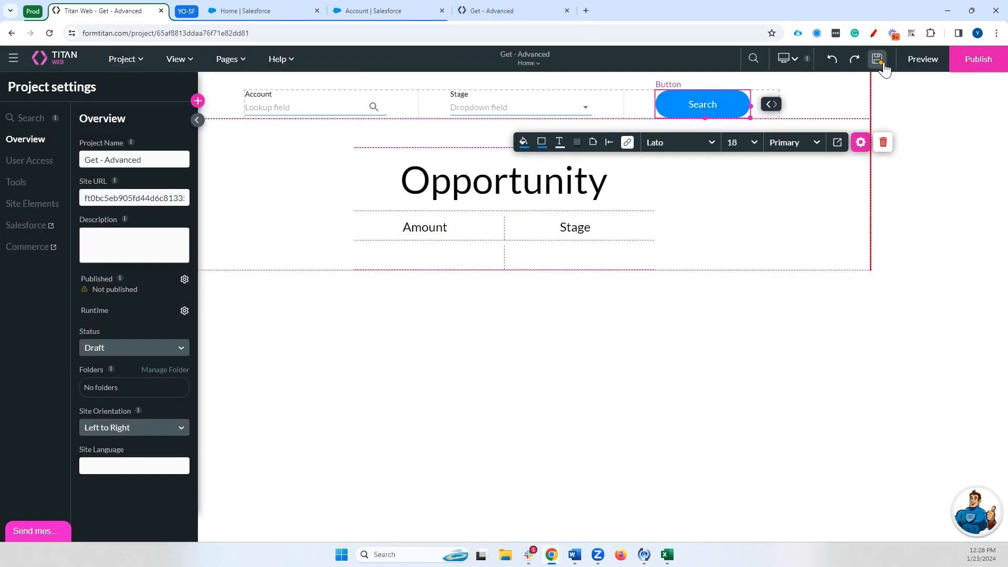
Step: Switch back to the preview, reload it and search for United Oil & Gas Corp. without selecting a stage
click(502, 8)
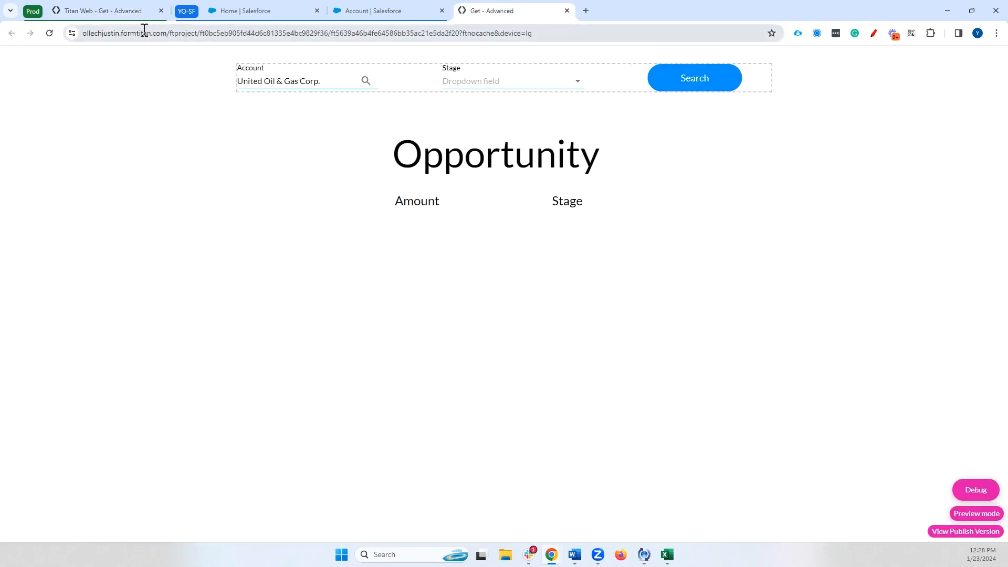
click(50, 33)
click(282, 82)
text(unity)
key(BackSpace)
text(ed)
click(278, 103)
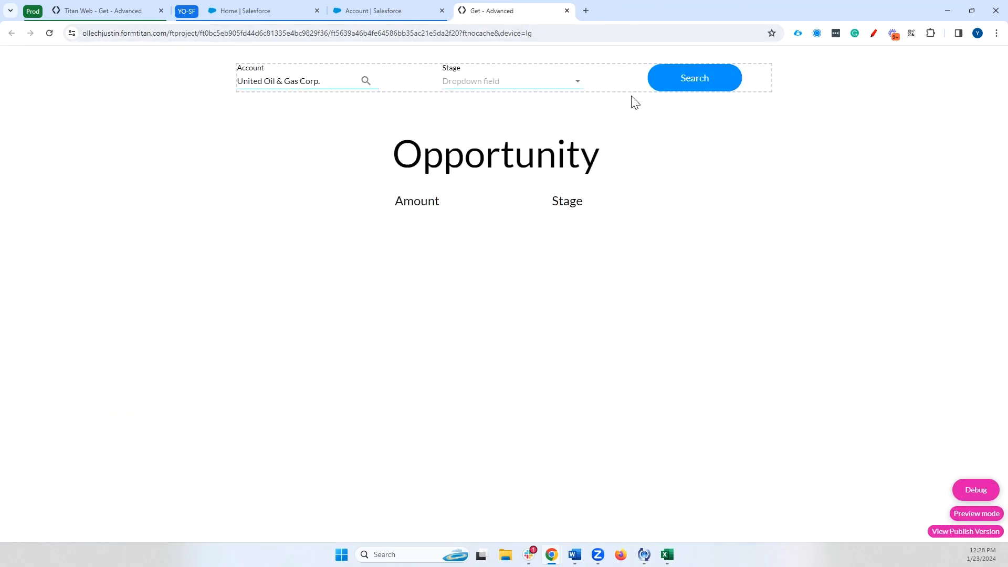
click(668, 90)
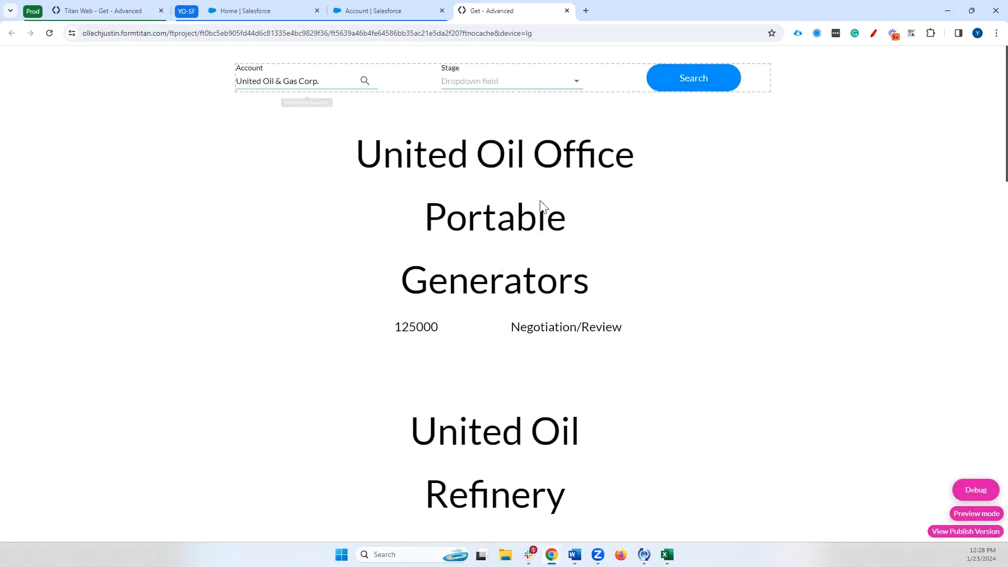
Step: Examine the stages of the opportunities across the whole result list, and close the preview
scroll(632, 277, down, 1)
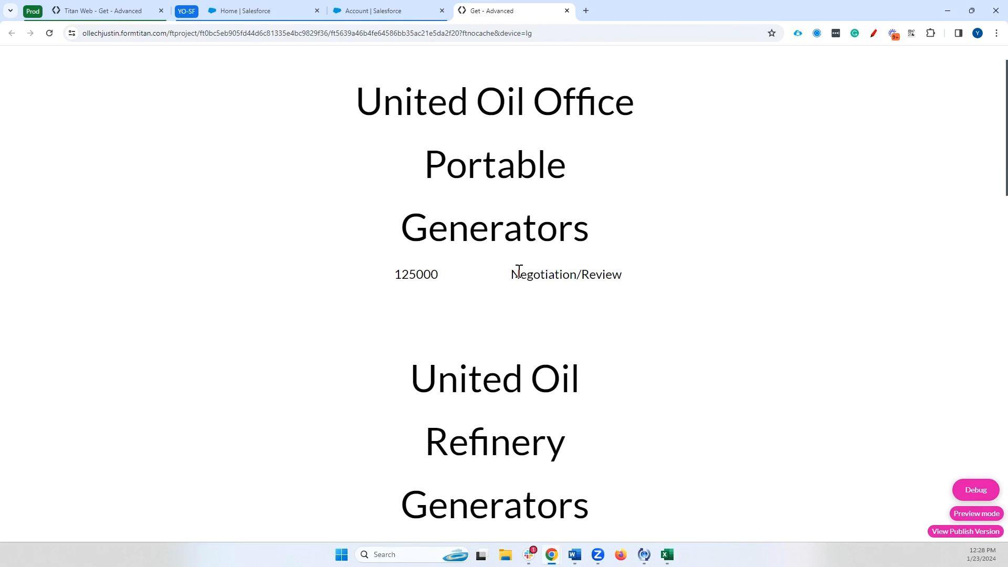
triple_click(586, 281)
scroll(696, 281, down, 7)
drag(531, 183, 644, 191)
scroll(666, 211, down, 20)
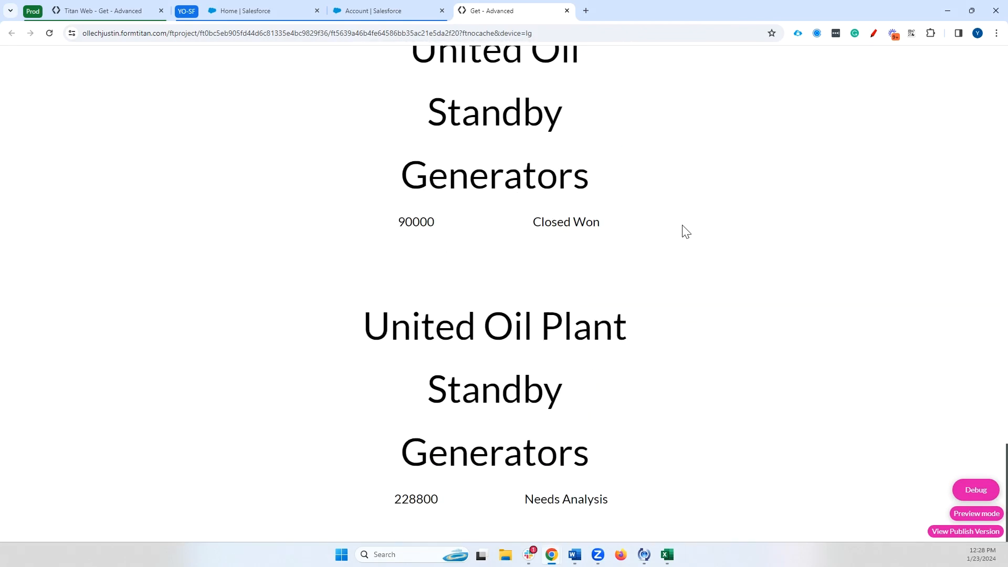
drag(526, 499, 617, 502)
click(637, 455)
scroll(691, 378, up, 15)
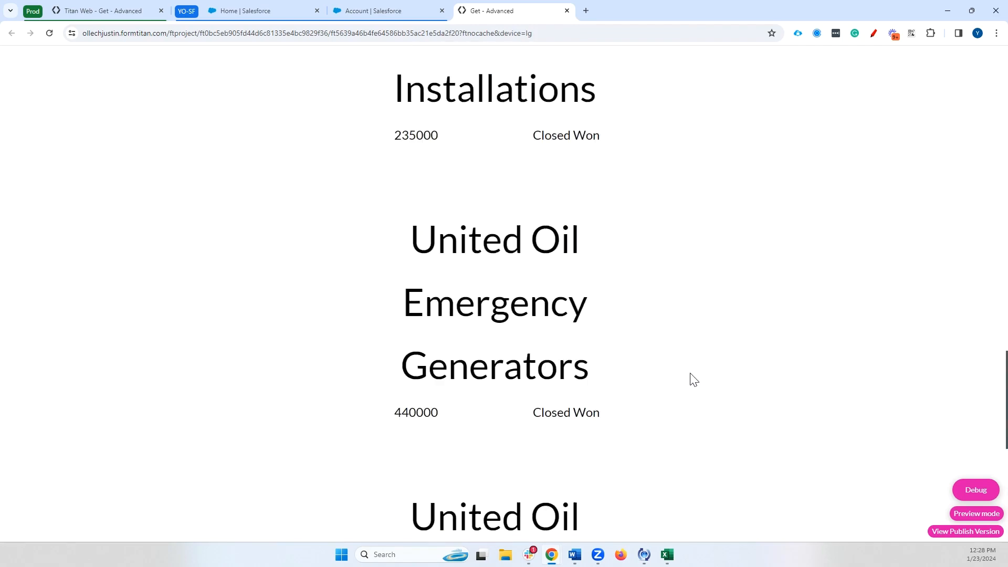
scroll(667, 325, up, 15)
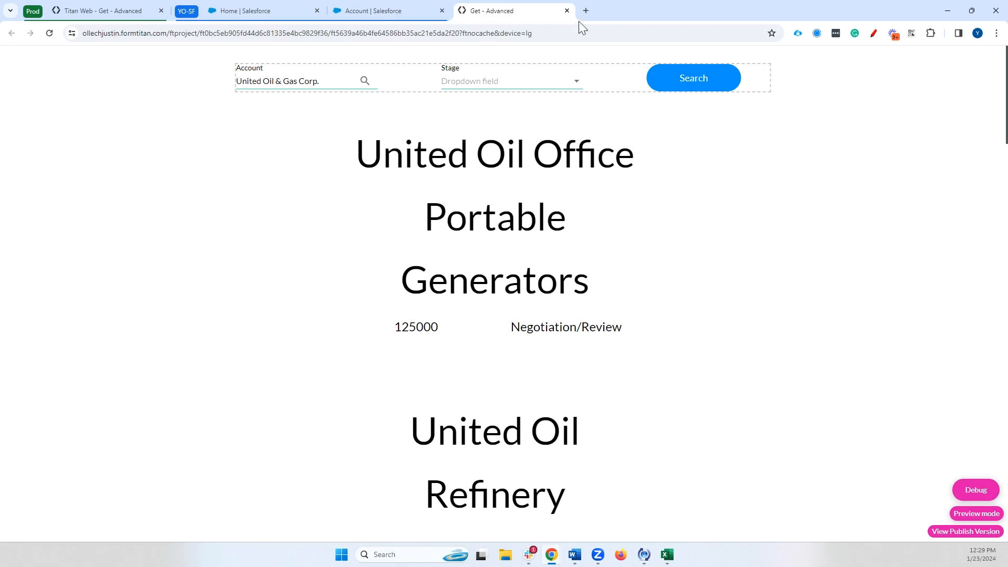
click(567, 11)
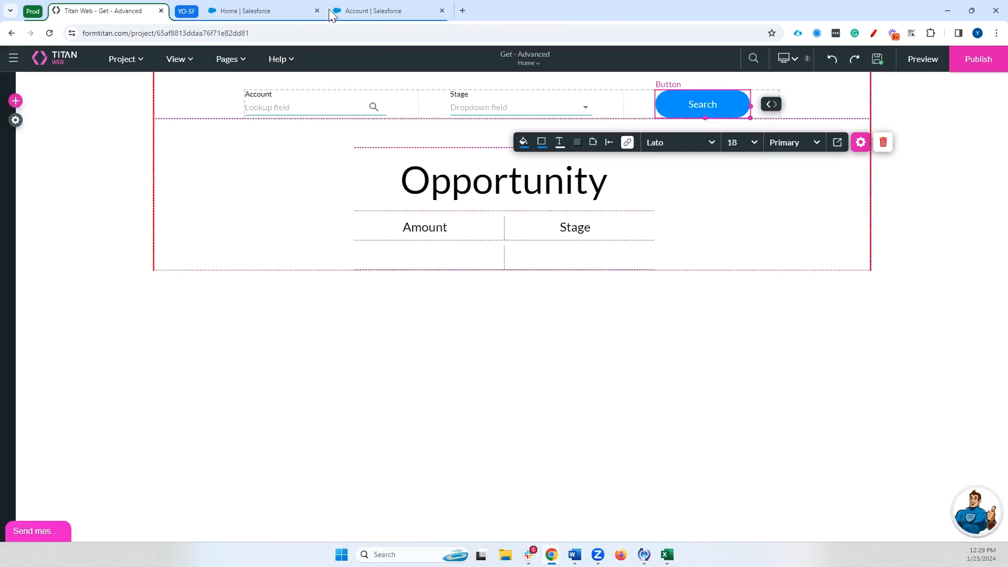
Step: In the Opportunity get integration's advanced options, turn off Remove empty conditions and map errors to [PV / Home / error_var]
click(16, 121)
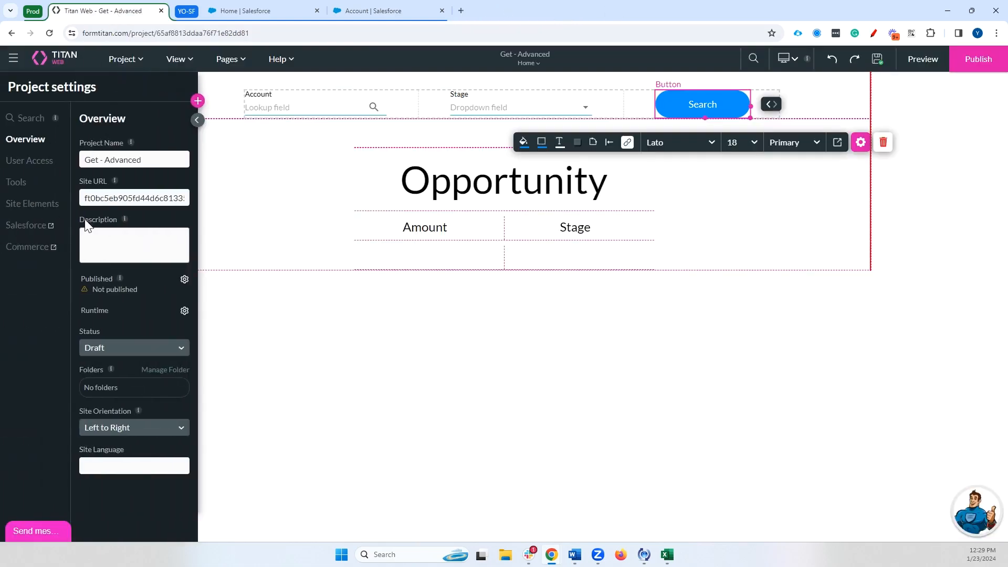
click(52, 227)
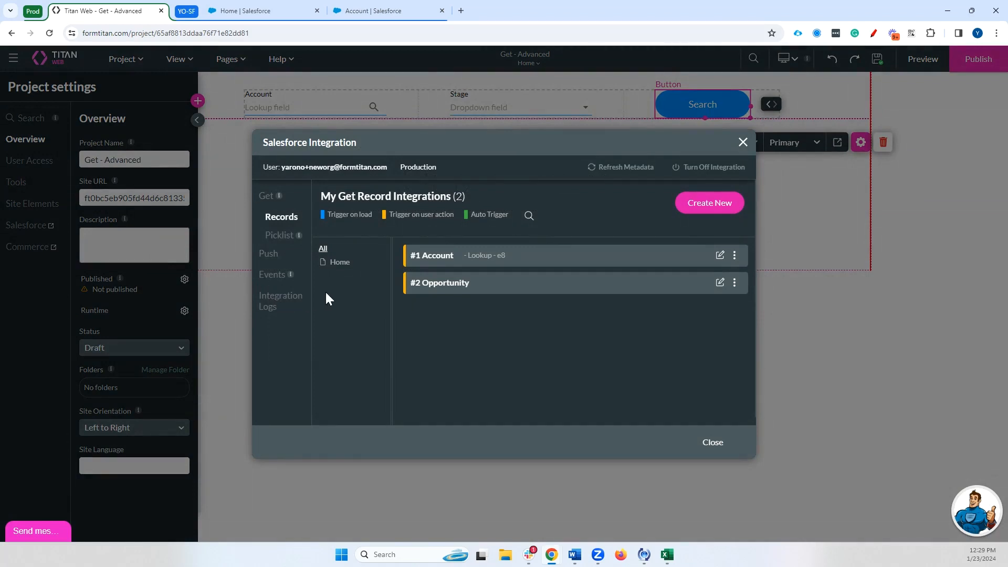
click(720, 283)
click(297, 251)
click(348, 161)
click(348, 161)
click(348, 181)
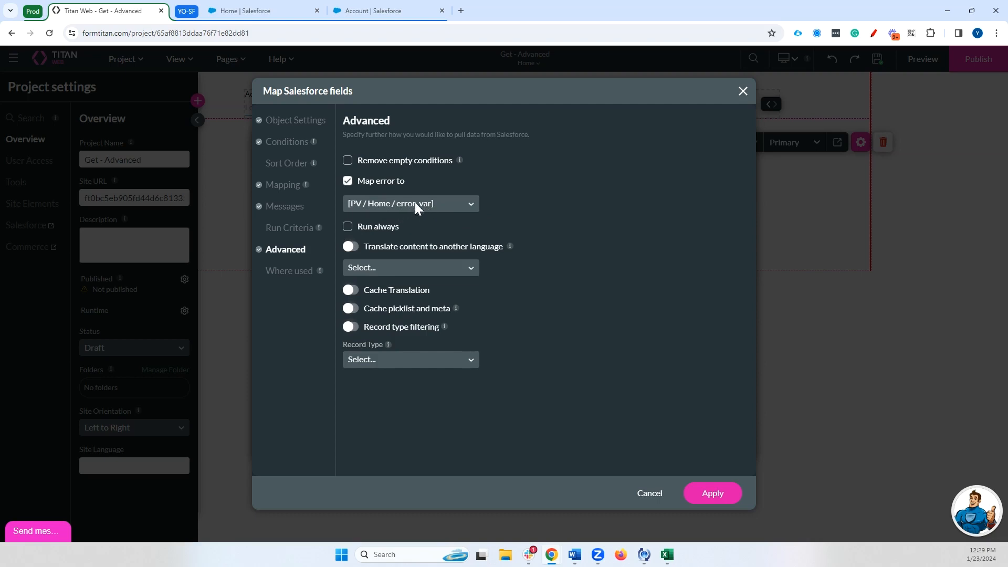
click(418, 209)
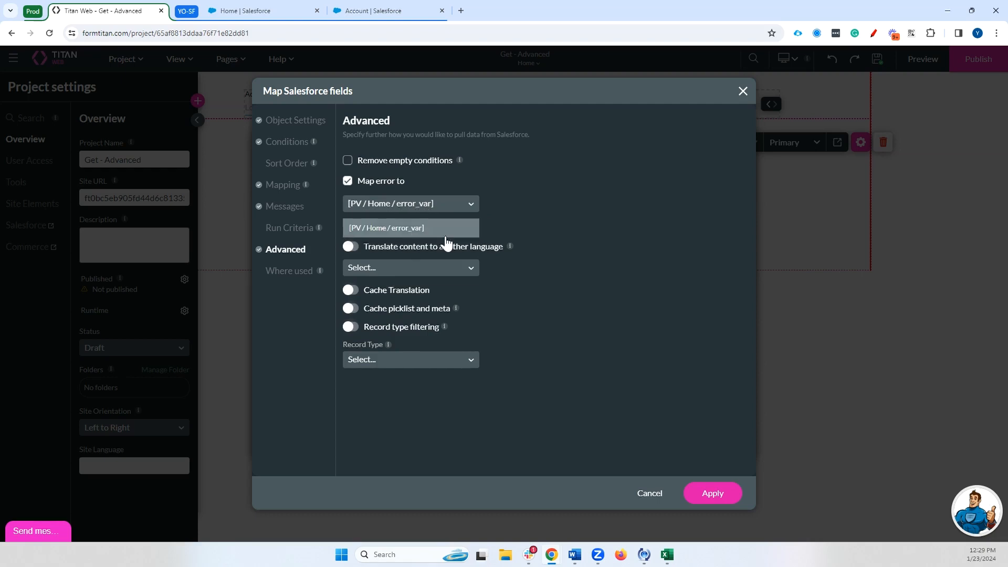
click(524, 230)
Step: Remove the Stage condition, set the Account ID condition to the static value "sfdsafdsafd", and apply the integration changes
click(300, 145)
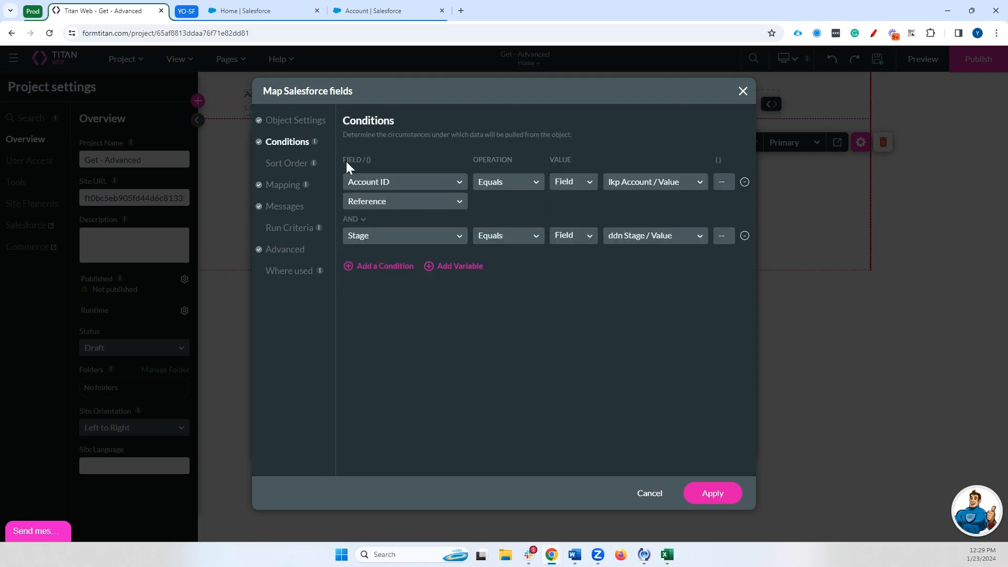
click(745, 236)
click(636, 182)
click(566, 181)
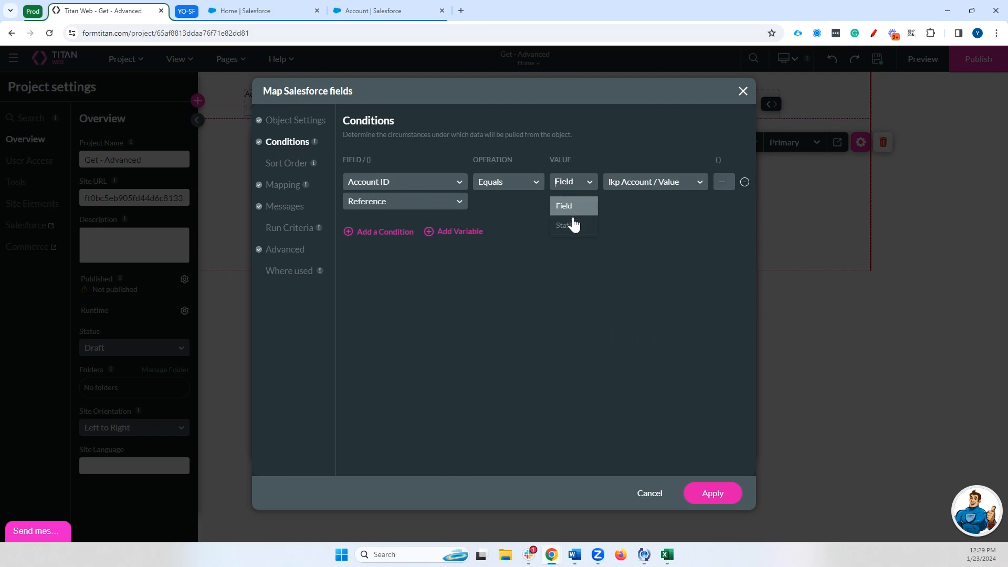
click(567, 226)
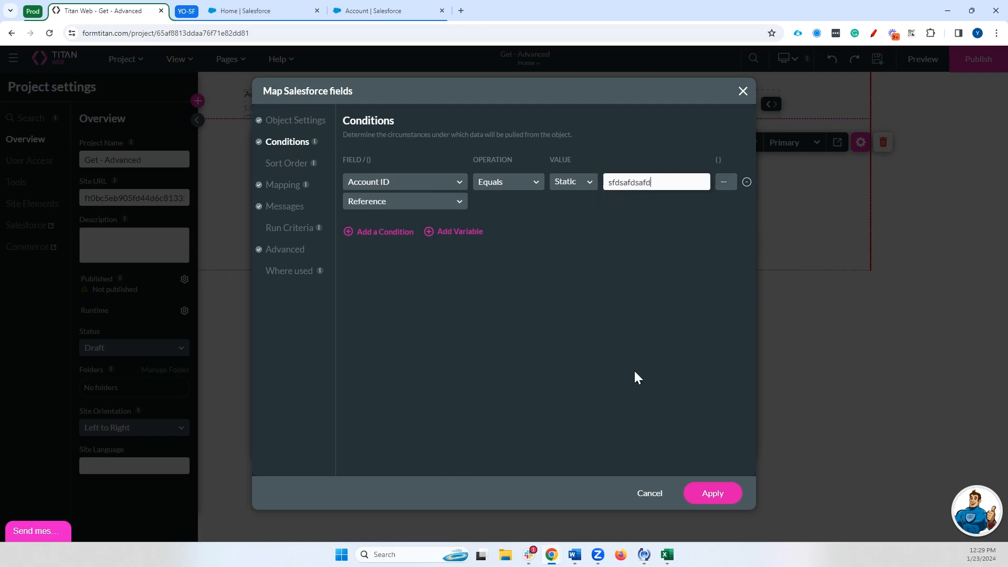
click(702, 496)
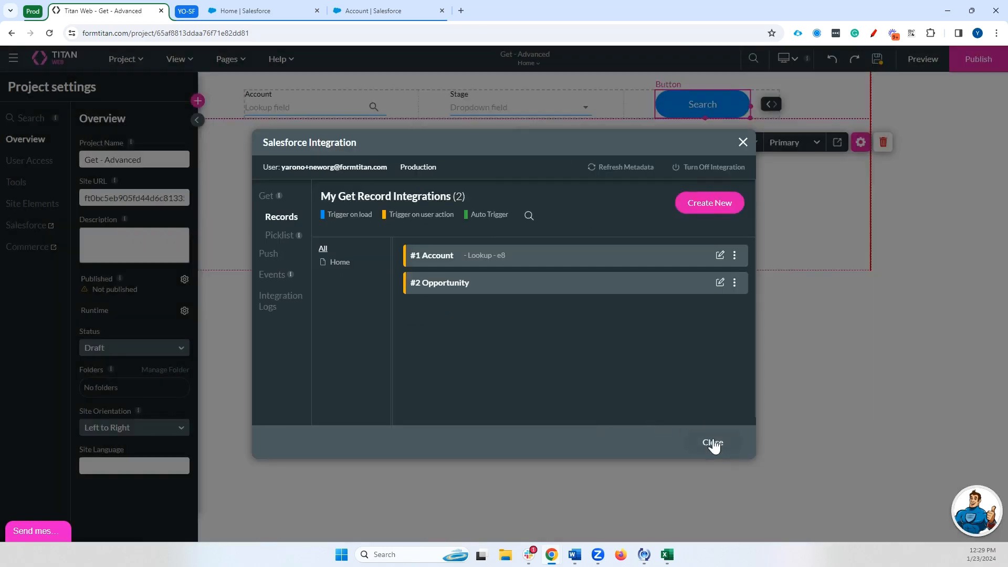
click(710, 443)
Step: Preview the project, run the search, examine the error_var value in the debug view, and close the preview
click(58, 183)
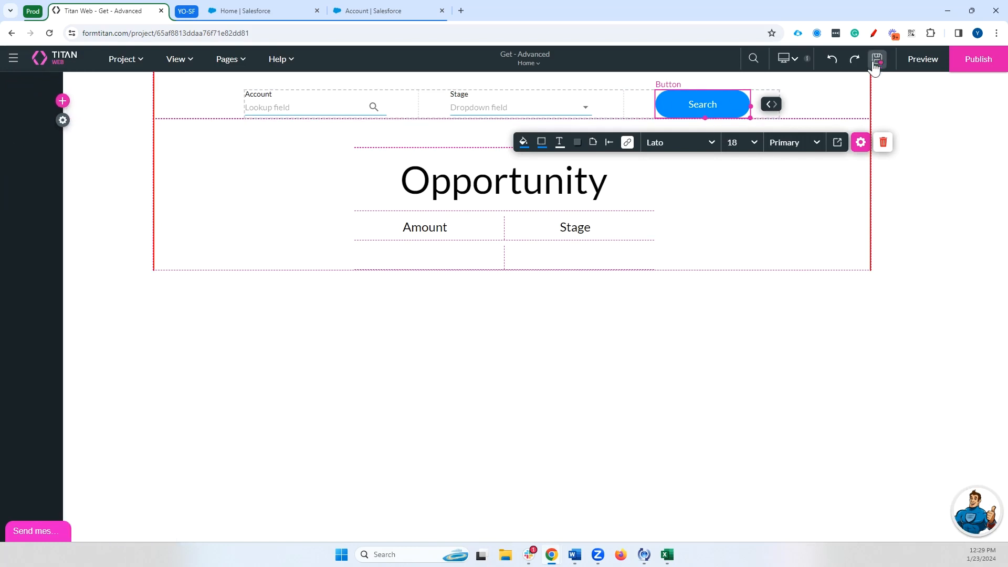
click(921, 62)
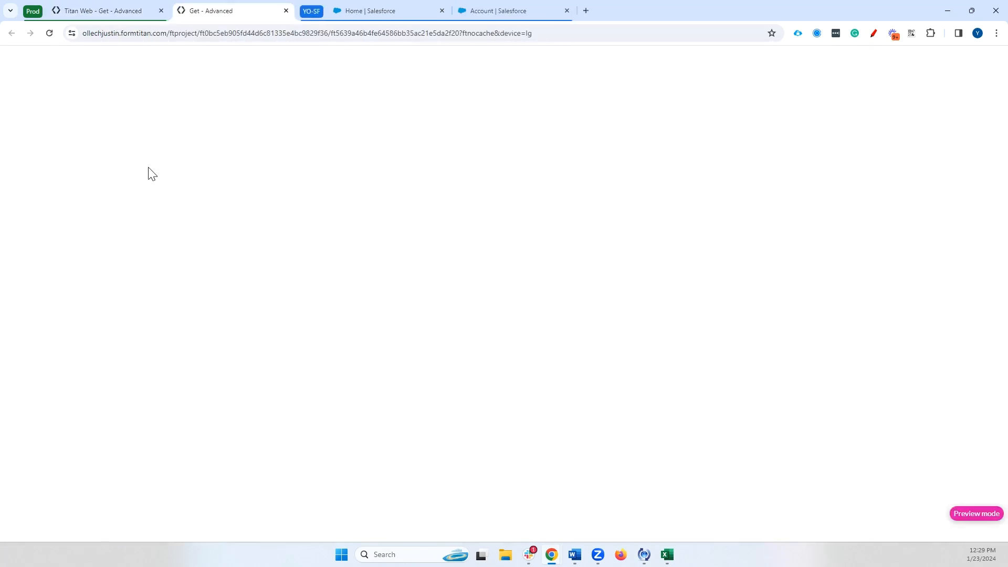
click(686, 90)
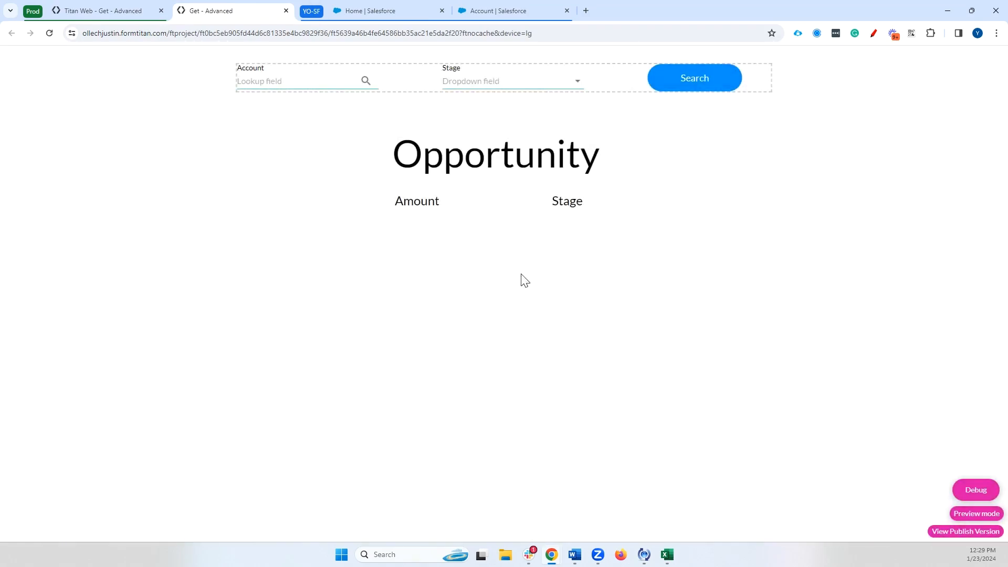
click(975, 491)
drag(450, 264, 693, 270)
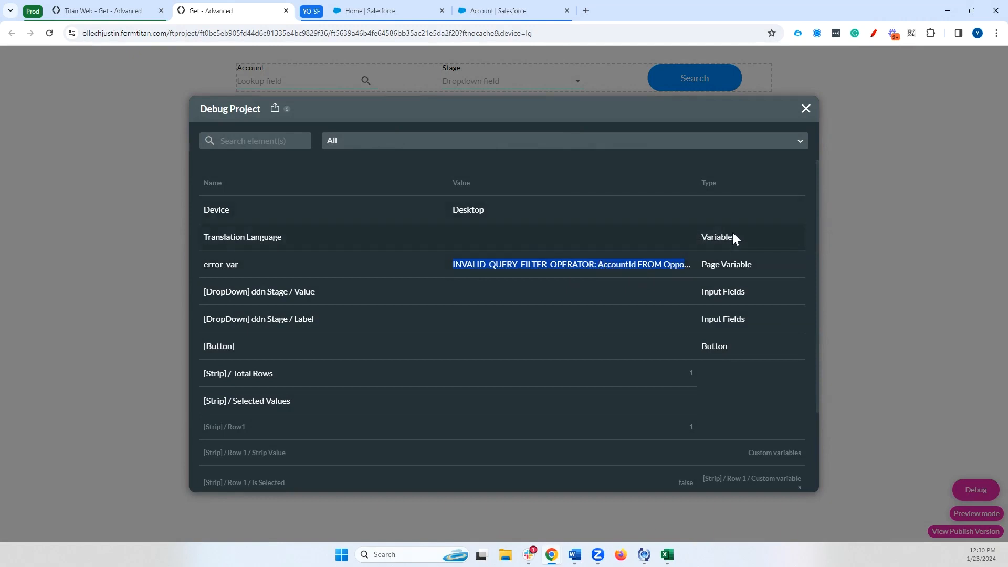
click(808, 109)
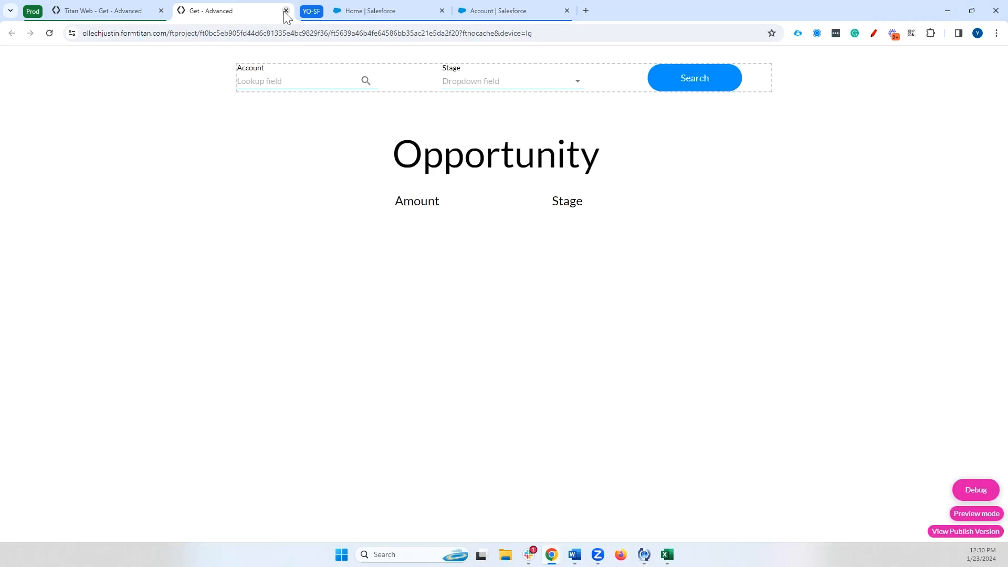
click(286, 11)
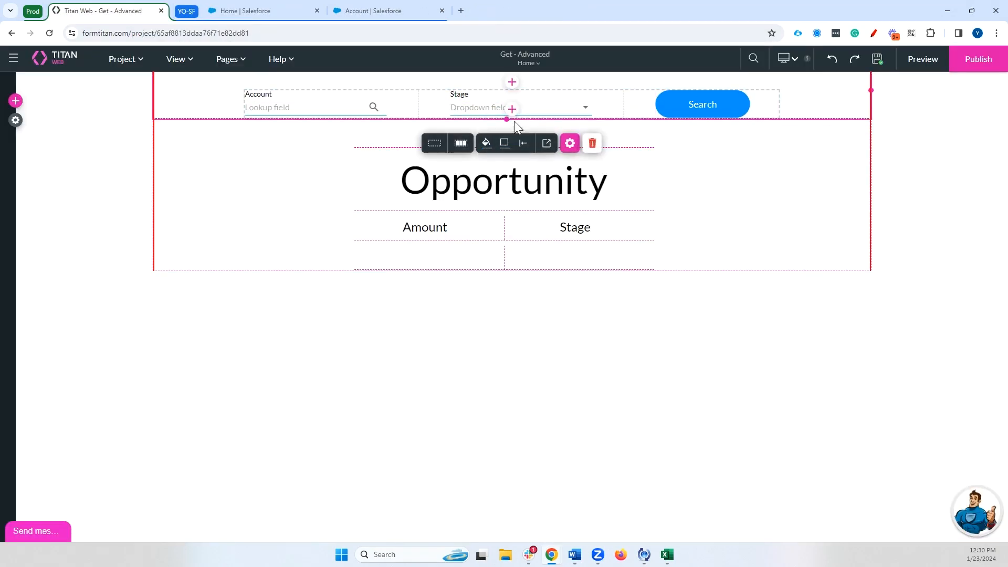
Step: Add a new strip above the search fields and place a Drop Down field in it
click(512, 82)
click(15, 101)
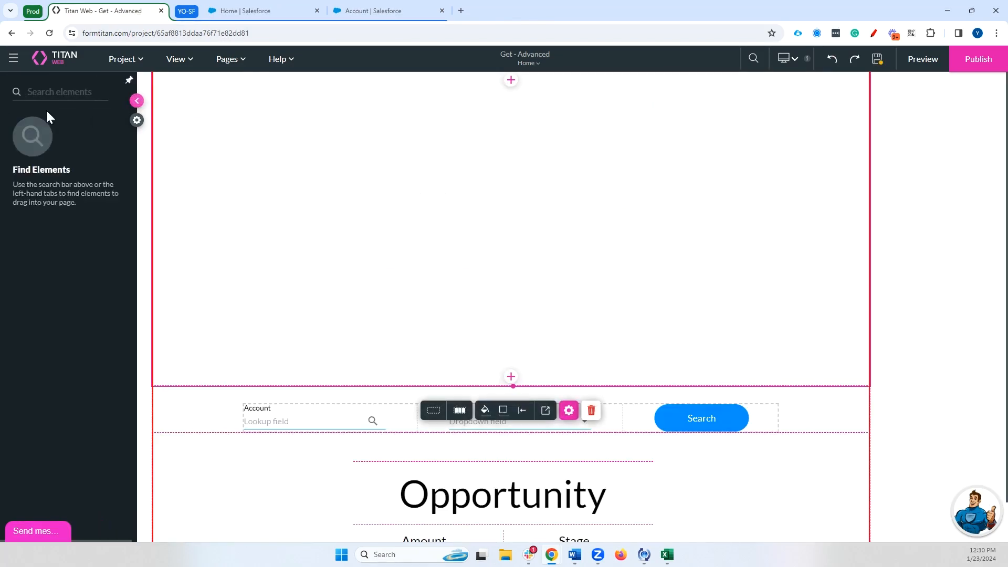
text(drpo)
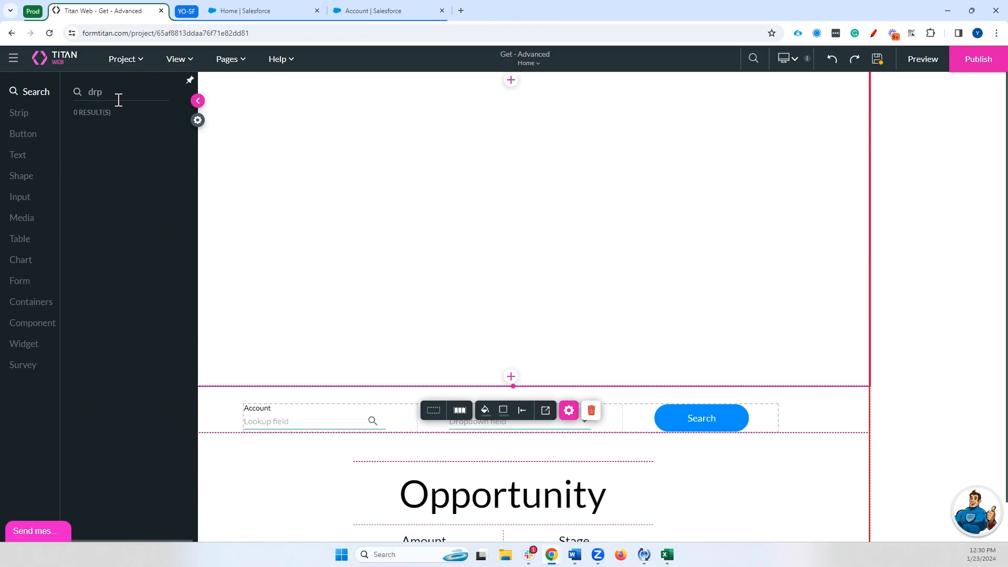
key(BackSpace)
key(BackSpace)
text(op)
drag(121, 160, 488, 178)
Step: Set the new dropdown to dynamic values and sync it from the SLA field of the Salesforce Account object
click(599, 217)
click(793, 180)
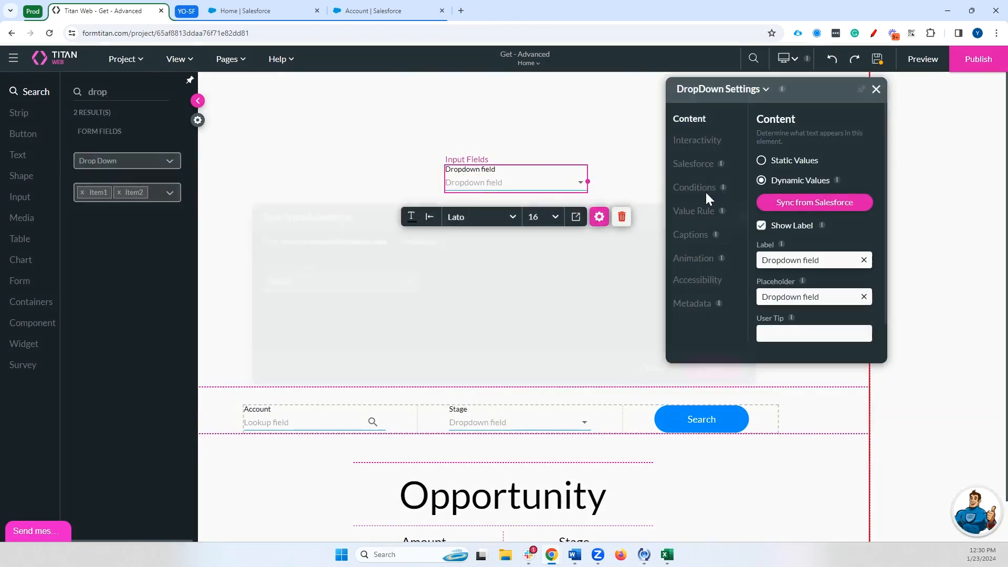
click(801, 203)
click(313, 280)
text(acc)
click(327, 326)
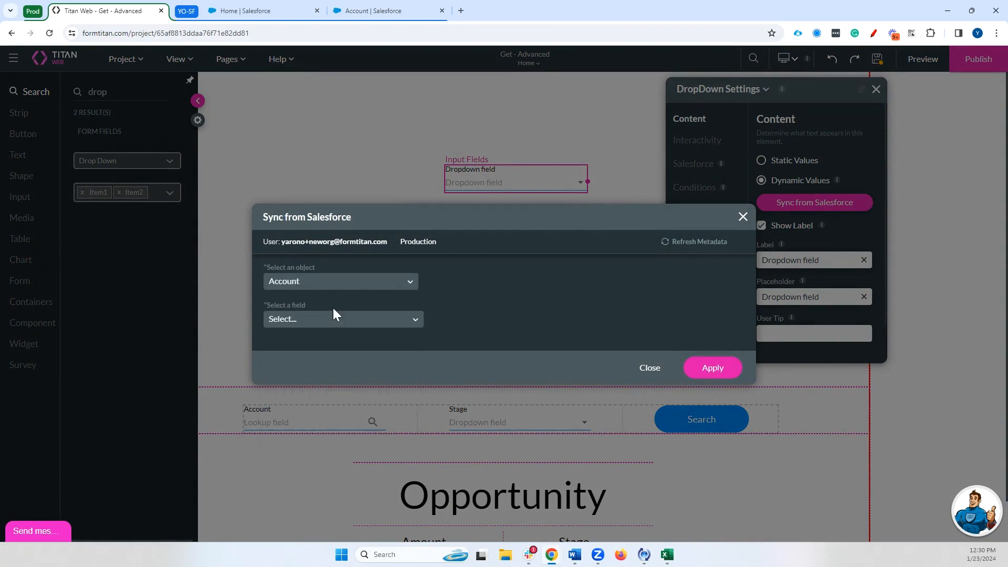
click(340, 317)
text(sta)
click(333, 344)
click(711, 368)
Step: Change the new dropdown's label to "Sla" and save the project
triple_click(828, 262)
text(Sla)
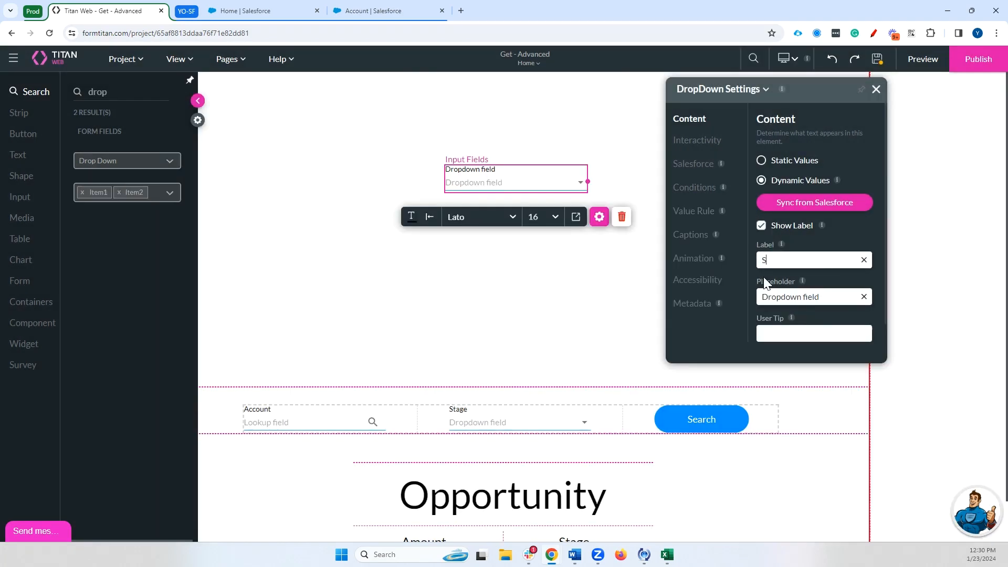
click(876, 67)
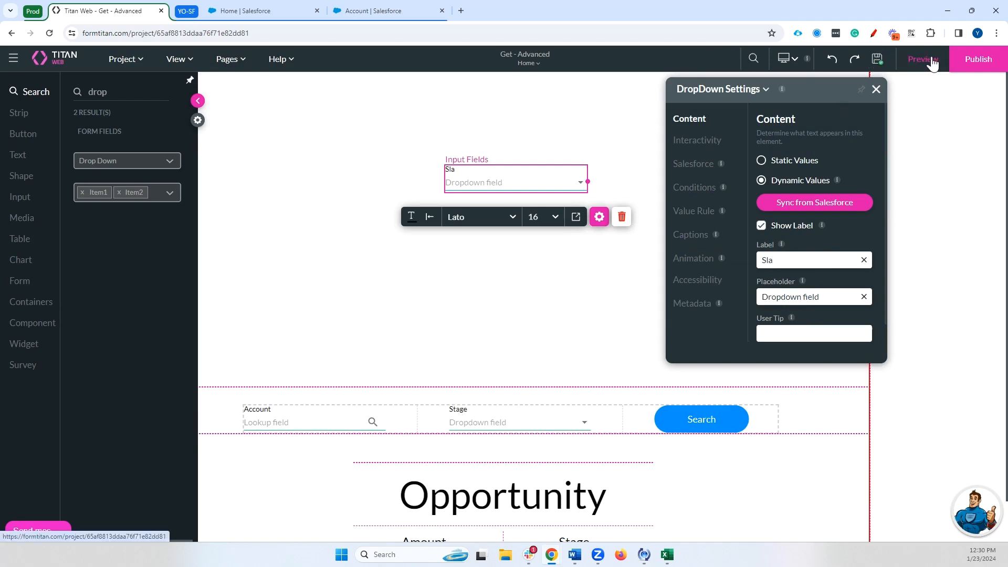
Step: Preview the project, view the values offered by the Sla dropdown, and close the preview
click(923, 59)
click(483, 159)
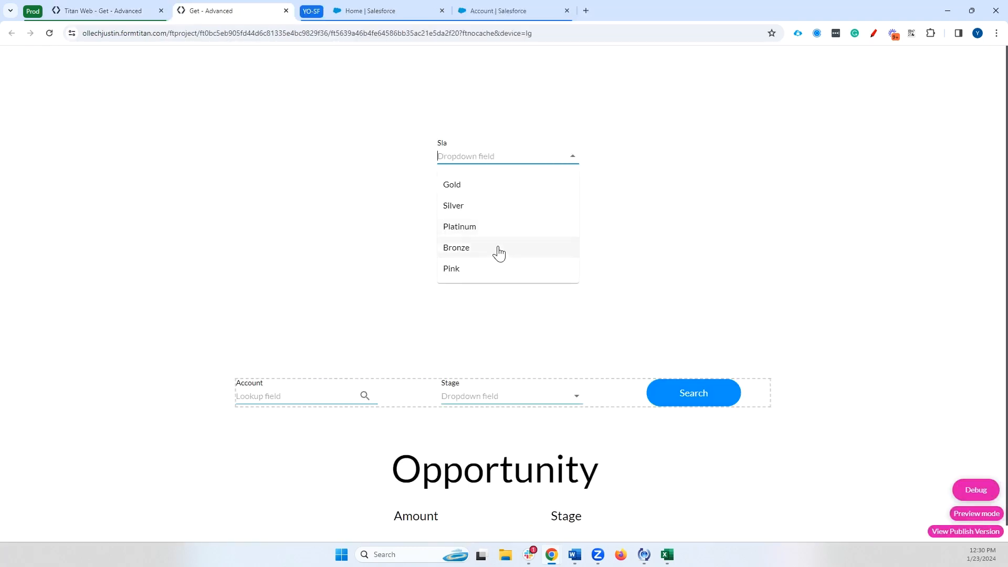
click(286, 10)
Step: Examine the translation languages in the Account picklist integration's advanced options, then apply and close the integration settings
click(197, 121)
click(198, 121)
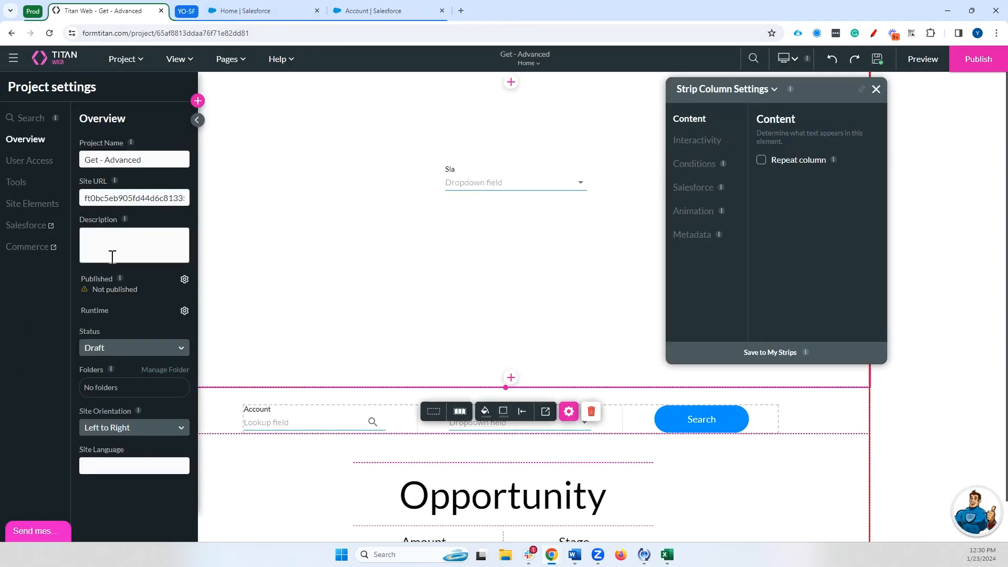
click(52, 227)
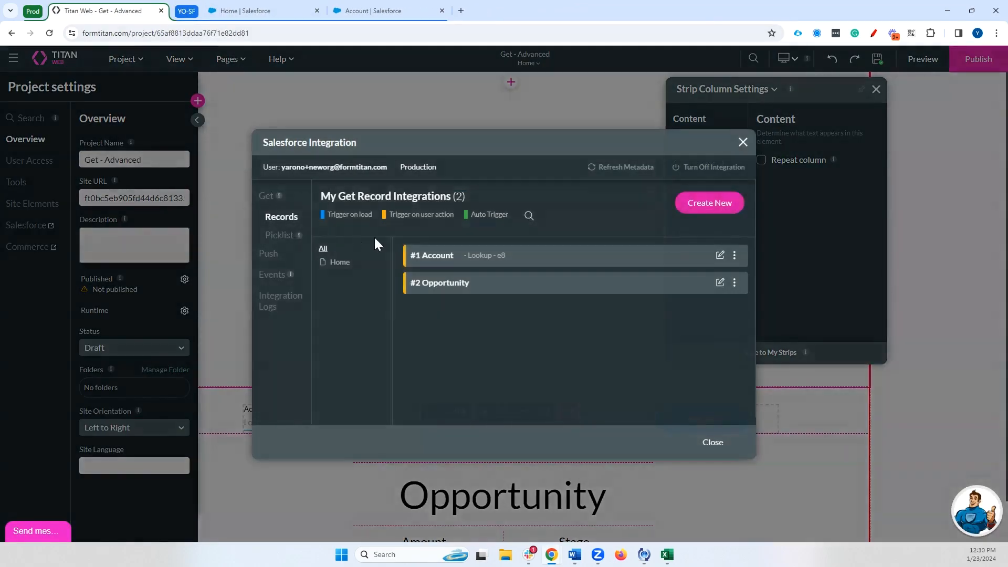
click(283, 236)
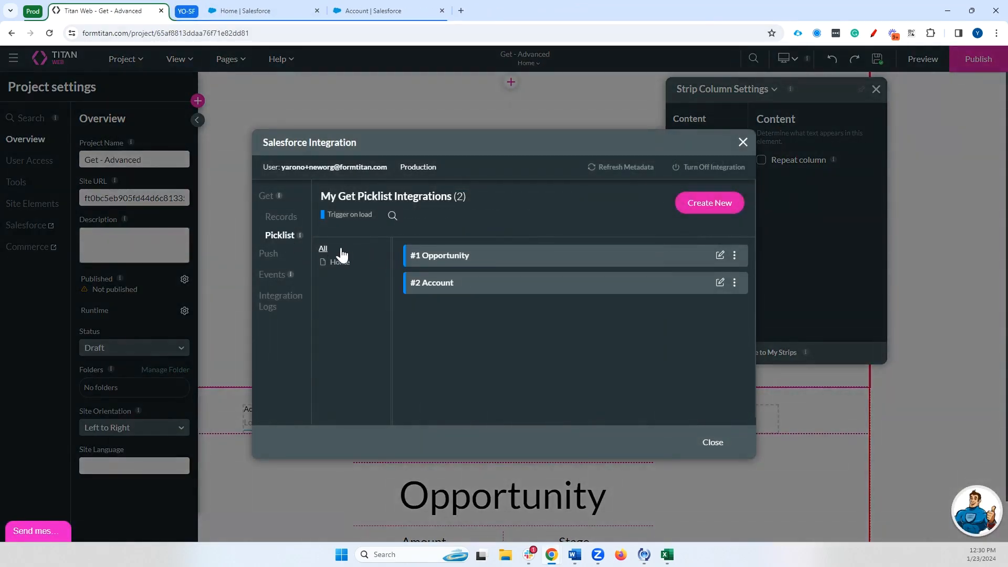
click(720, 284)
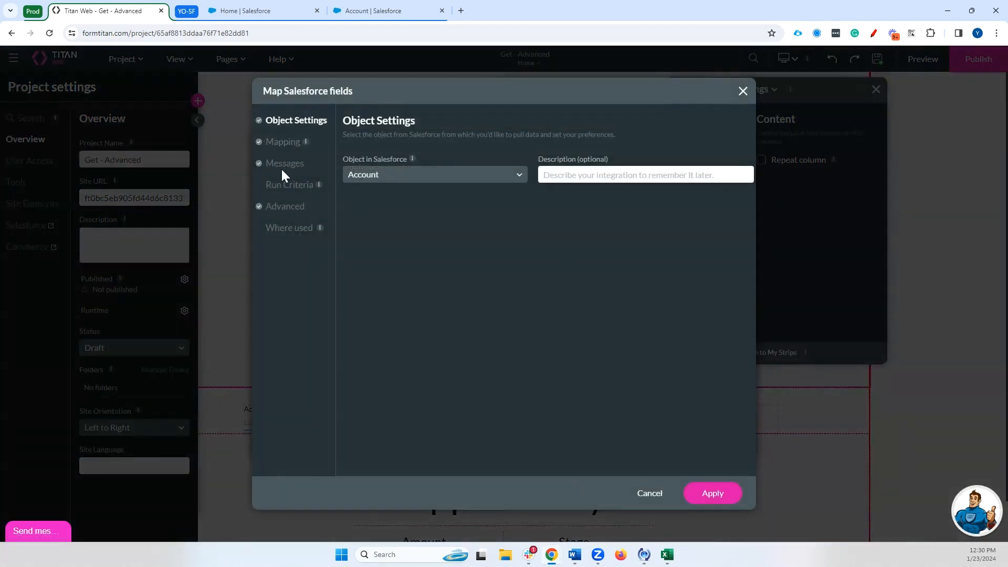
click(287, 207)
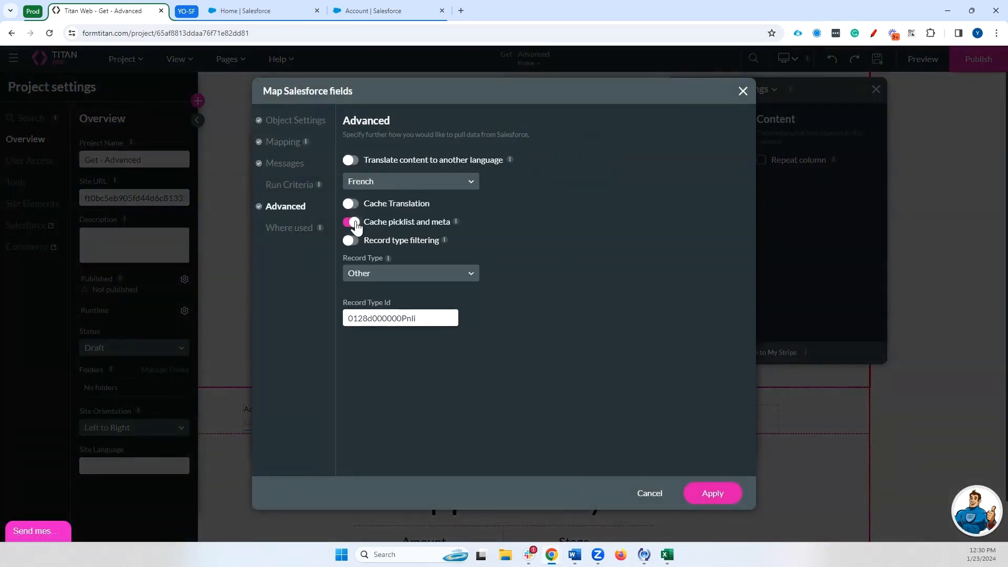
click(355, 181)
scroll(391, 288, down, 3)
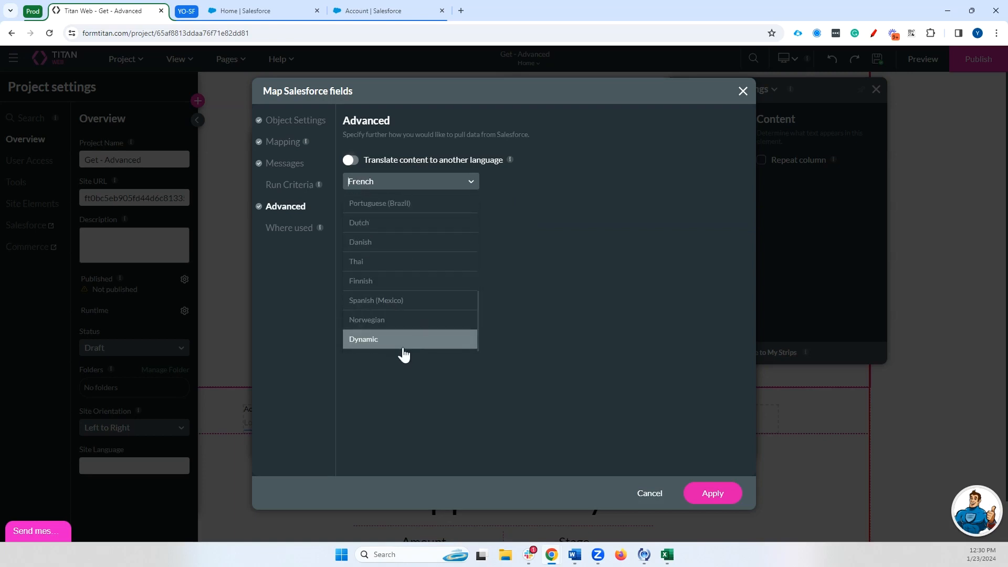
click(498, 260)
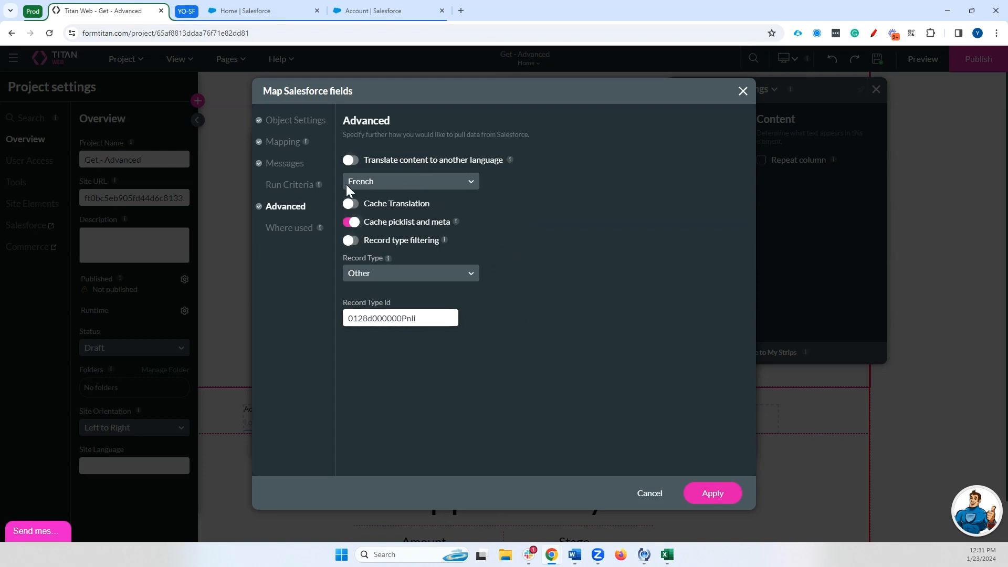
click(713, 498)
click(720, 444)
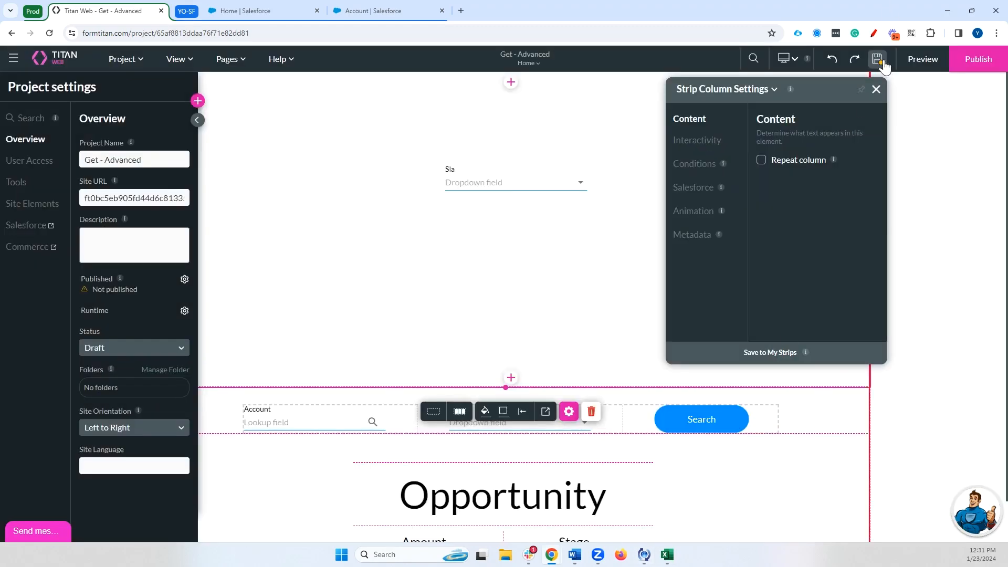
Step: Preview the project again to check the Sla dropdown's values before enabling translation, and close the preview
click(918, 69)
click(540, 158)
click(540, 158)
click(286, 10)
Step: Turn on Translate content to another language, with French selected, for the Account picklist integration and apply the change
click(15, 122)
click(58, 231)
click(270, 235)
click(720, 283)
click(286, 206)
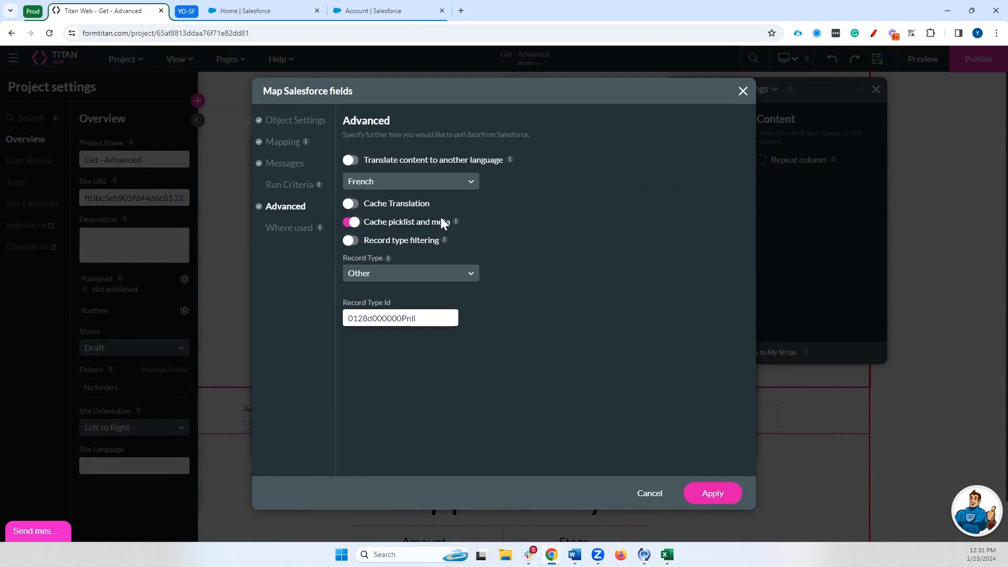
click(350, 160)
click(713, 494)
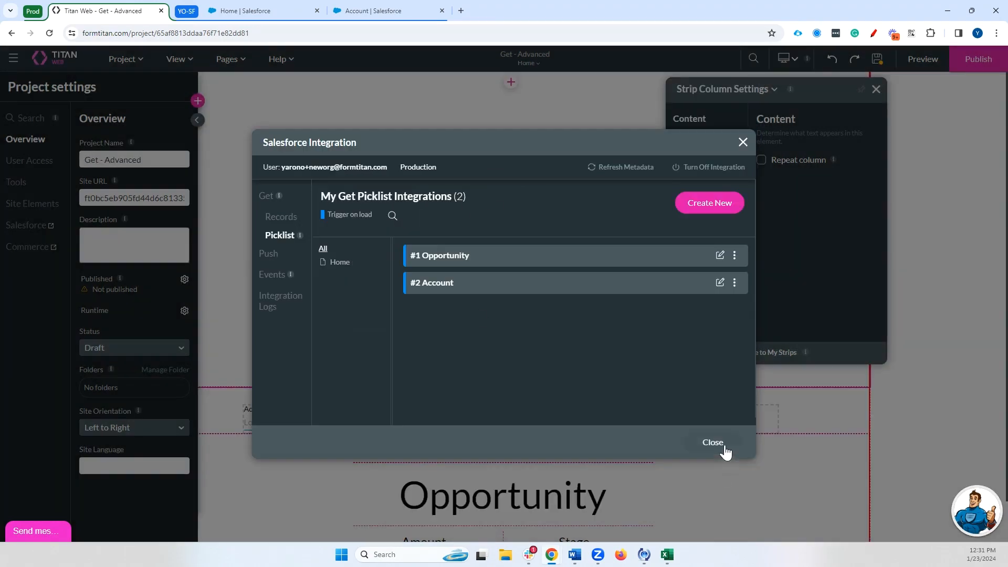
click(714, 444)
Step: Preview the project, check the translated values in the Sla dropdown, and close the preview
click(923, 59)
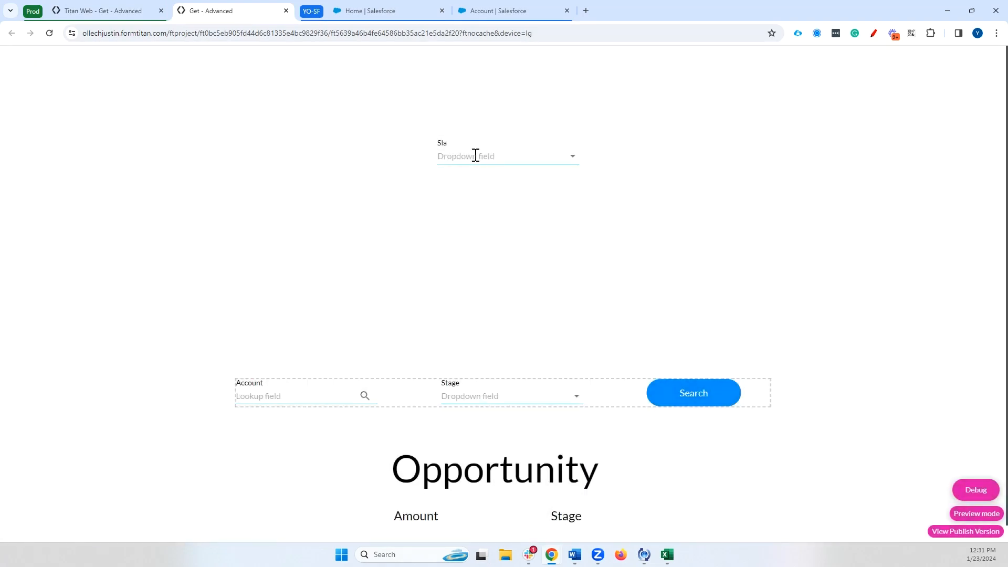
click(476, 156)
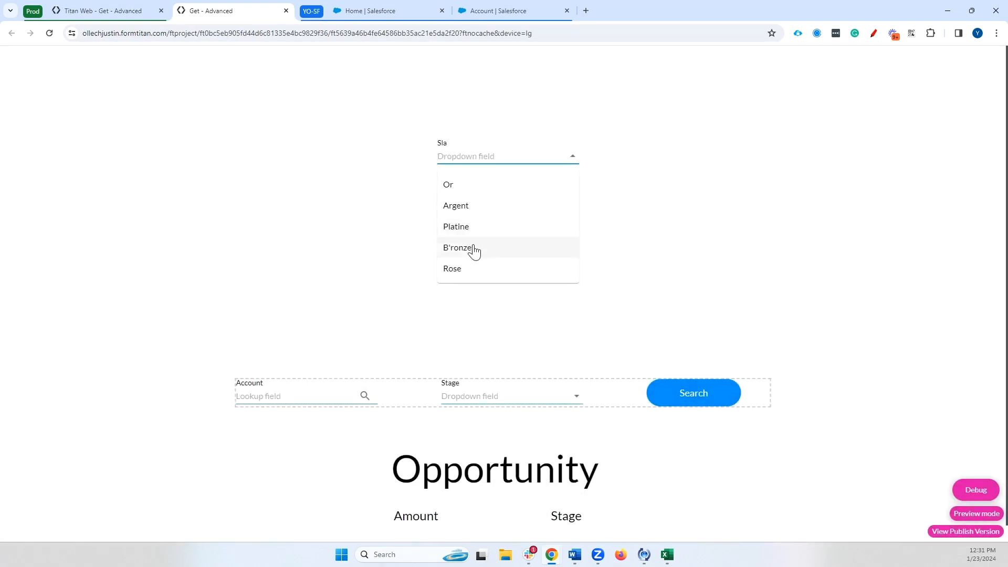
click(286, 11)
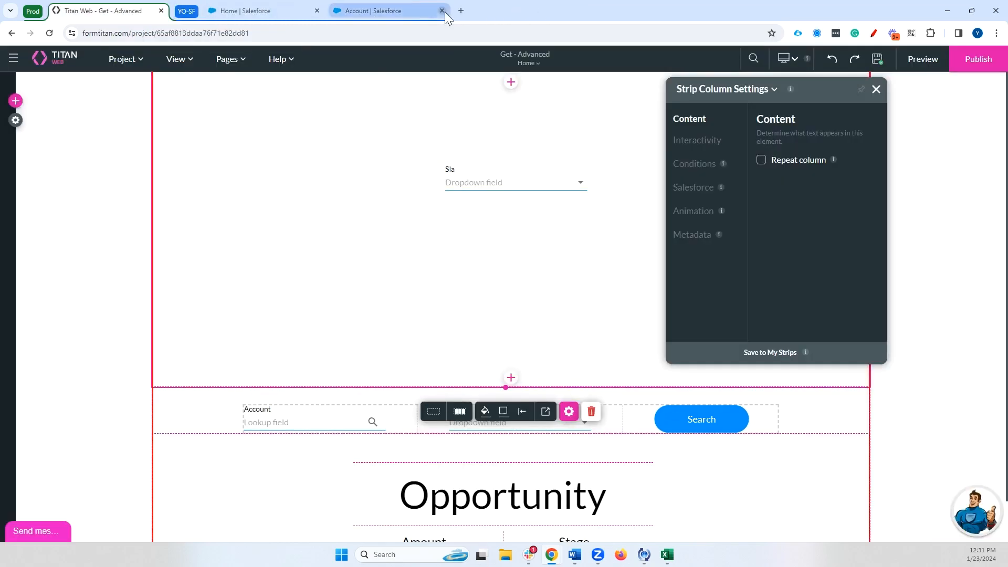
Step: Switch to Salesforce, review the Account record type Type A, and open its SLA picklist values
click(404, 10)
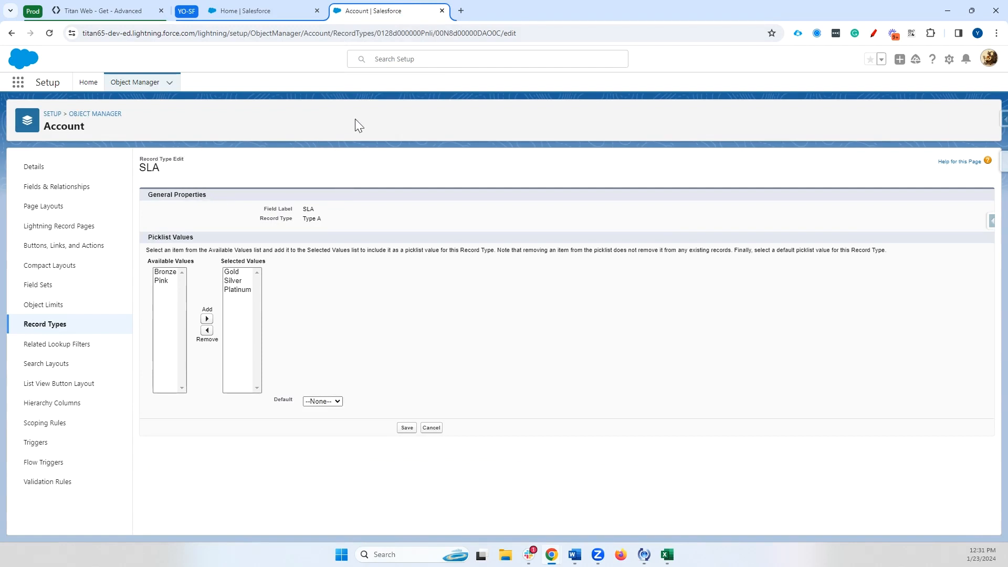
click(13, 34)
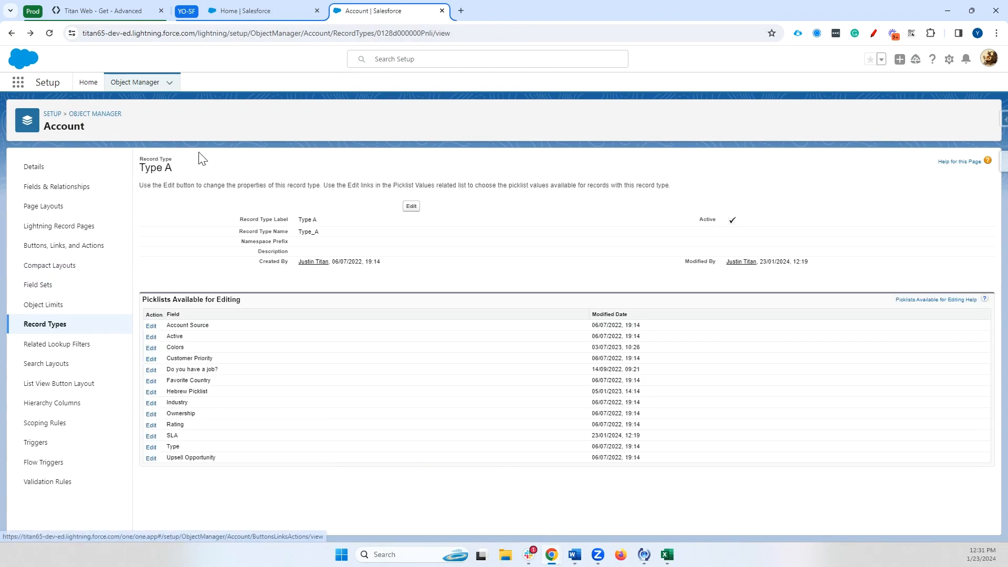
drag(146, 168, 195, 185)
click(232, 247)
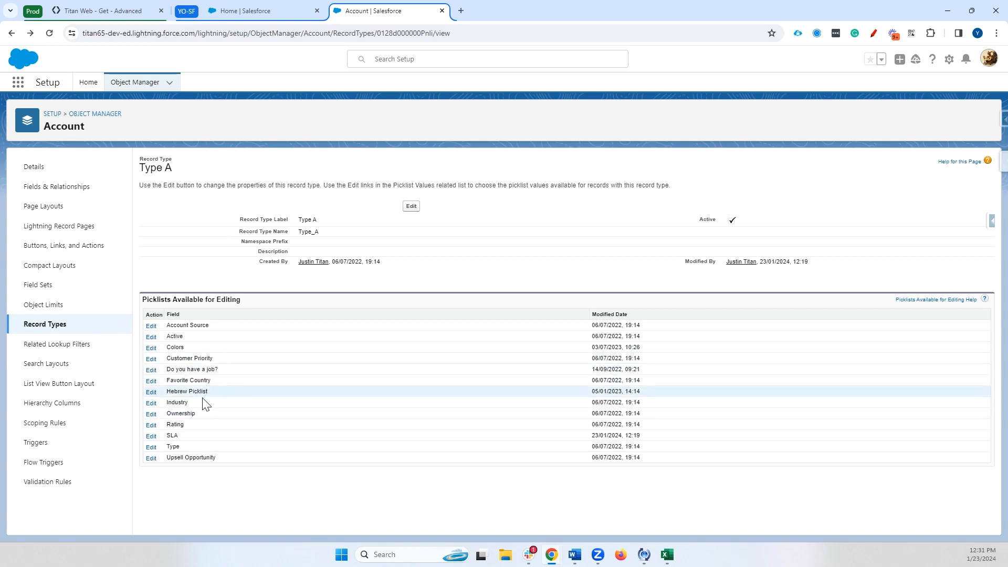
click(152, 436)
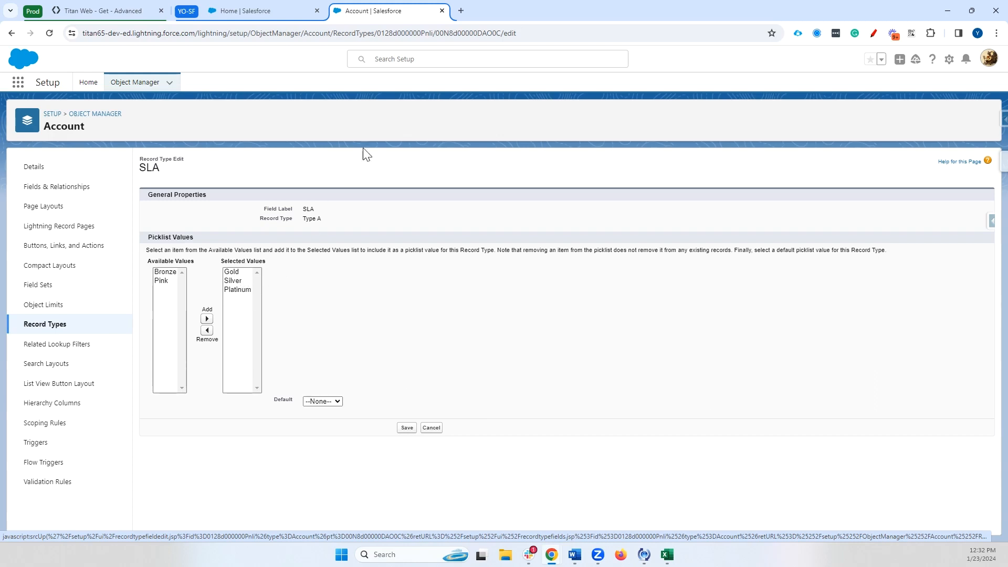
Step: Copy the Type A record type ID from the address of the SLA picklist page
double_click(408, 33)
right_click(414, 33)
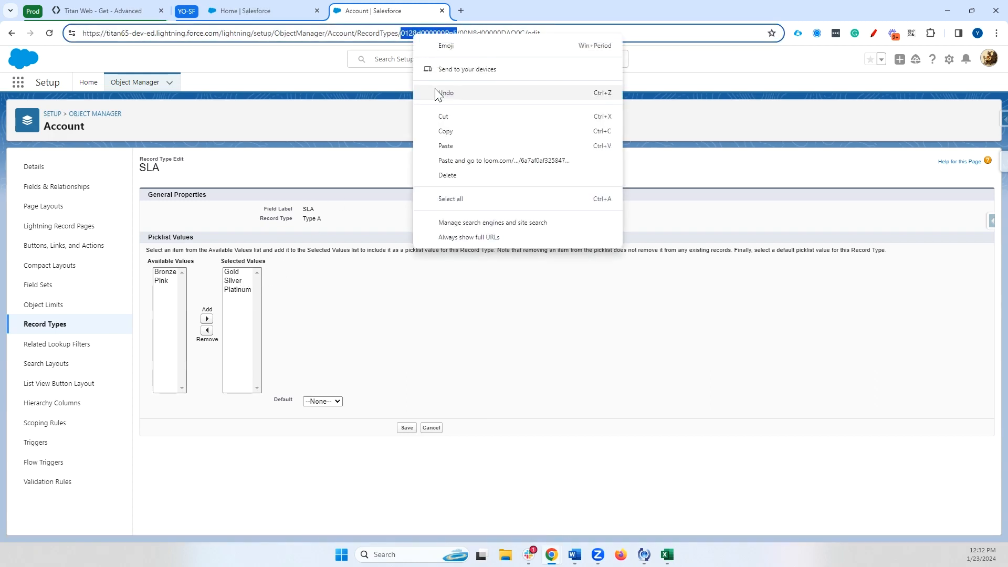
click(452, 130)
Step: Return to the Titan Web project and open the advanced options of the Account picklist integration
click(102, 10)
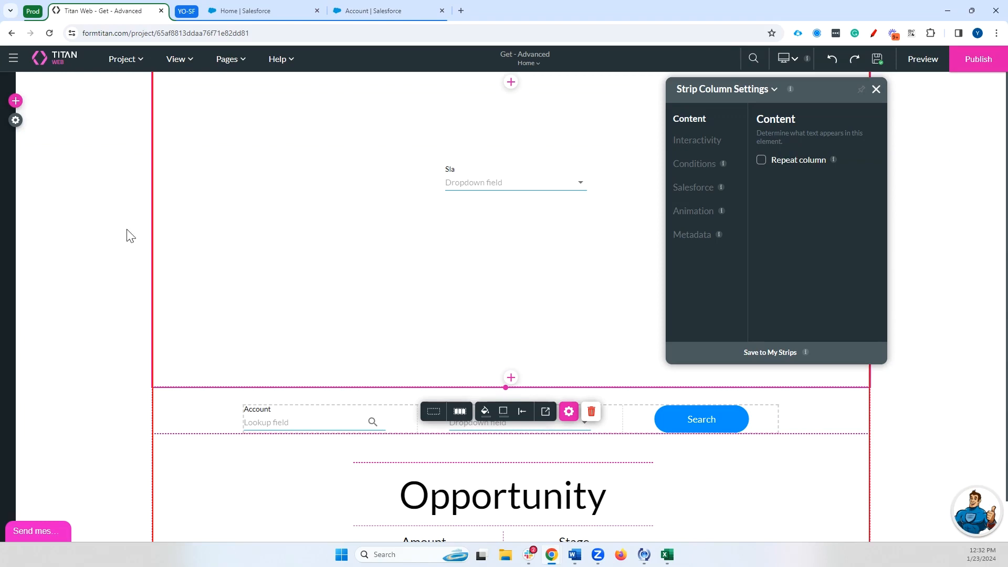
click(16, 120)
click(32, 224)
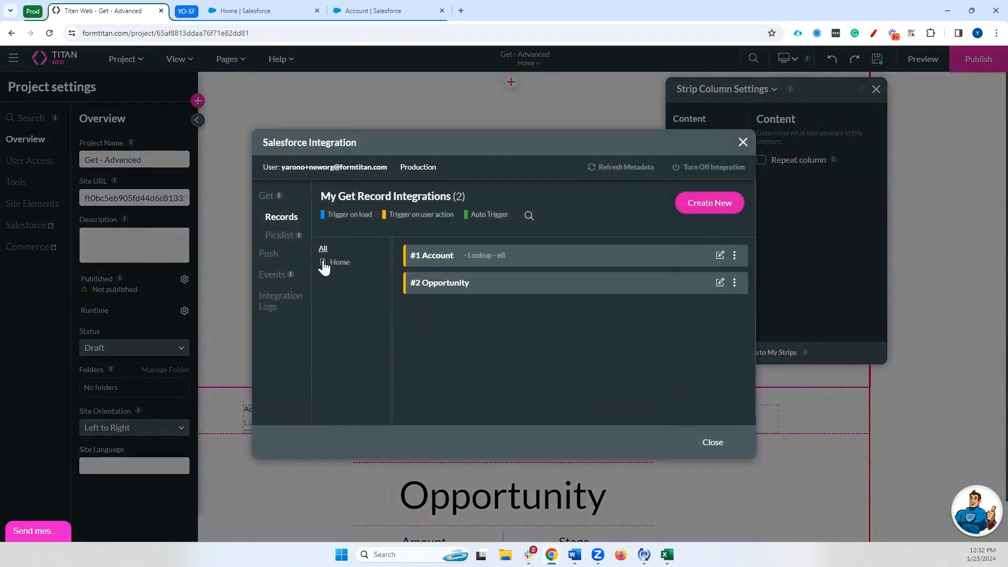
click(279, 234)
click(720, 284)
click(285, 206)
Step: Examine the Record Type Id field and the available Record Type choices in the Account picklist integration
double_click(429, 318)
click(406, 271)
click(399, 271)
drag(427, 332, 367, 301)
click(392, 271)
scroll(424, 303, down, 1)
scroll(425, 303, down, 5)
click(546, 292)
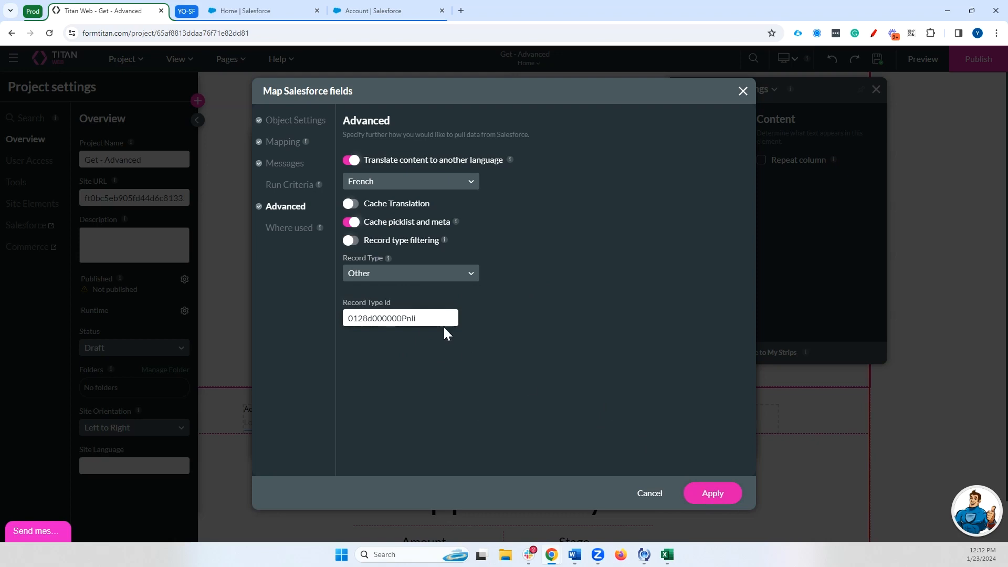
Step: Turn on Record type filtering with Record Type Other and Record Type Id 0128d000000Pnli, then apply and close the integration settings
click(351, 240)
drag(417, 317, 329, 324)
click(675, 433)
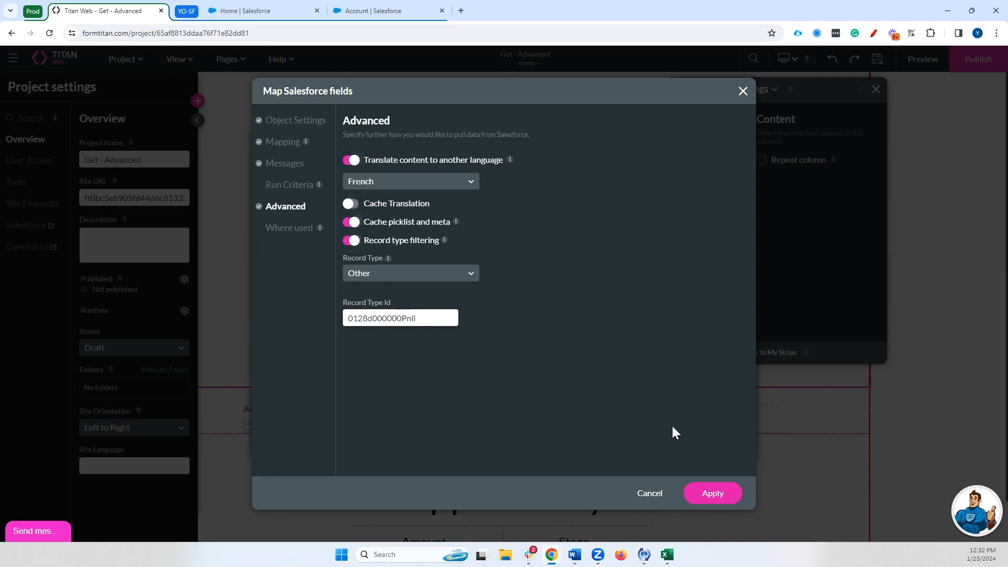
click(730, 497)
click(713, 440)
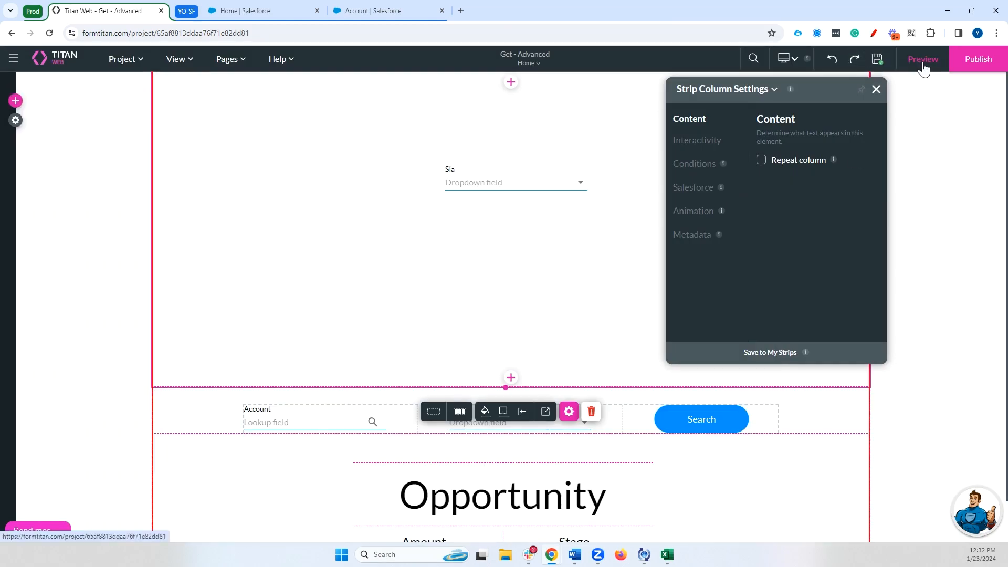
Step: Preview the project, check the Sla dropdown's filtered values, and return to the project editor
click(923, 60)
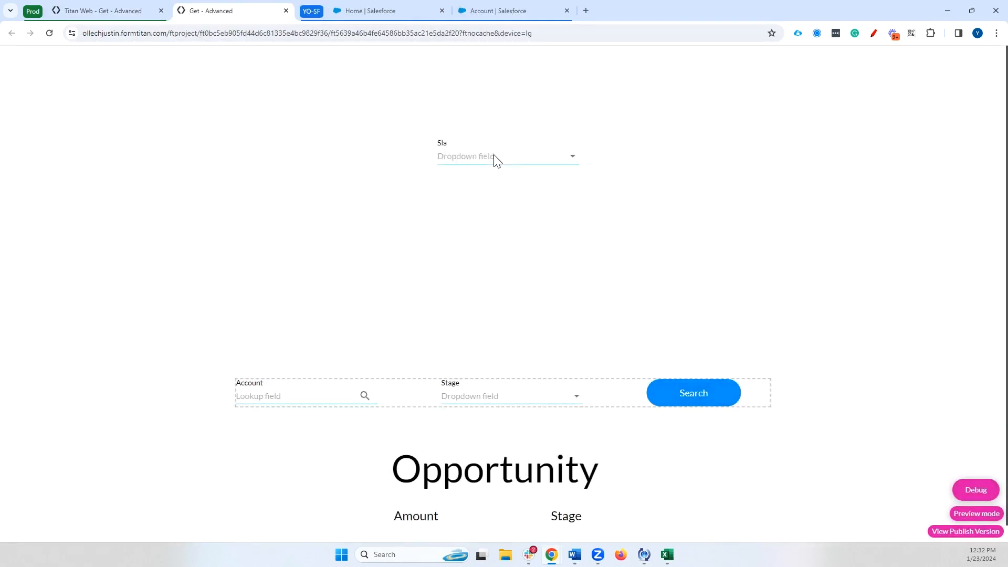
click(494, 155)
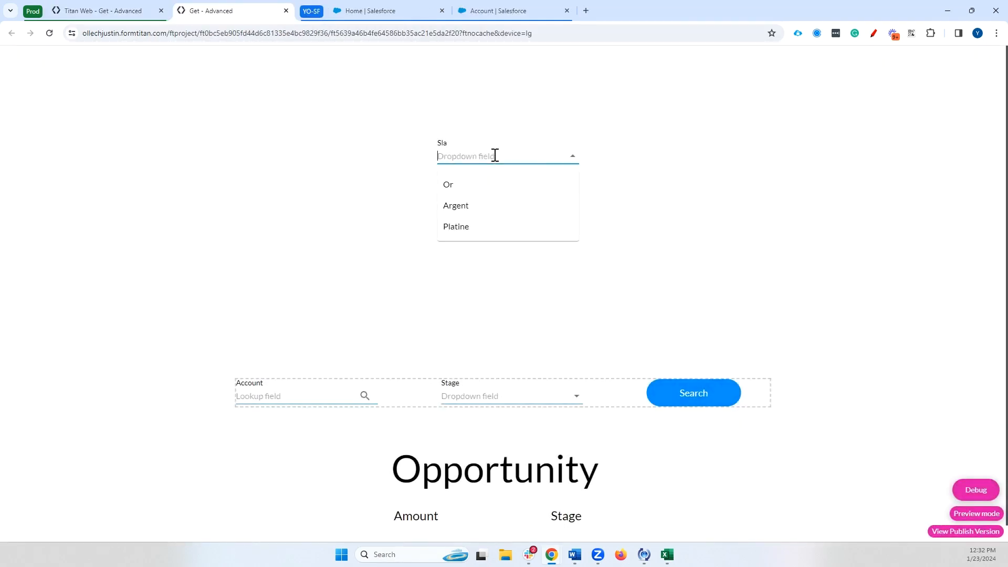
click(128, 10)
Step: Turn off Translate content to another language in the Account picklist integration, then apply and close the integration settings
click(15, 123)
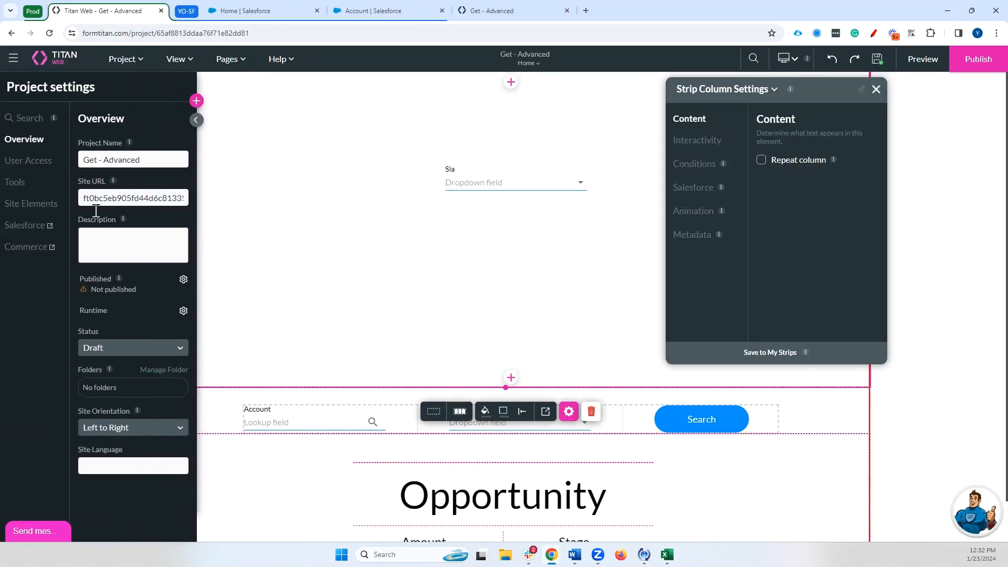
click(42, 225)
click(274, 237)
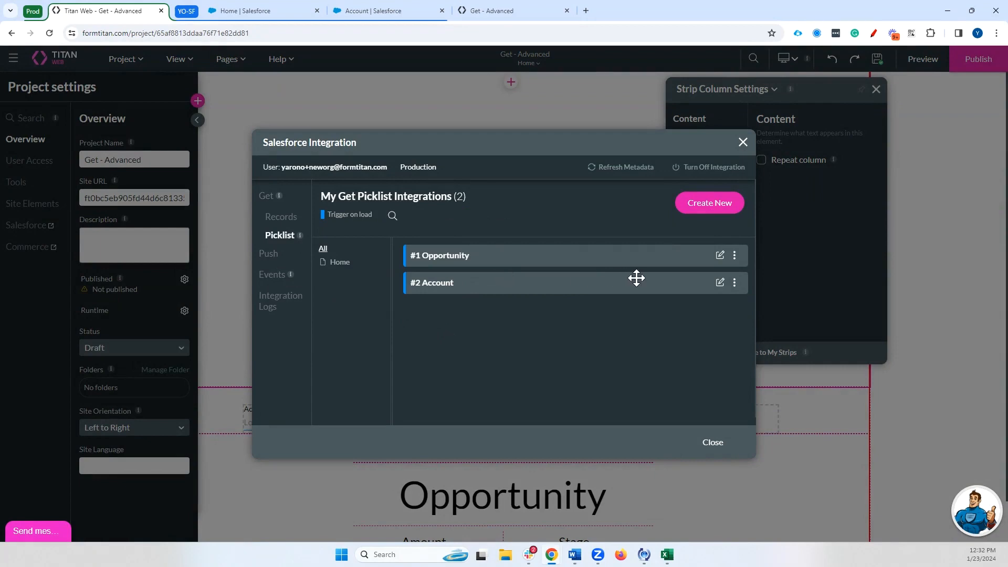
click(721, 284)
click(291, 212)
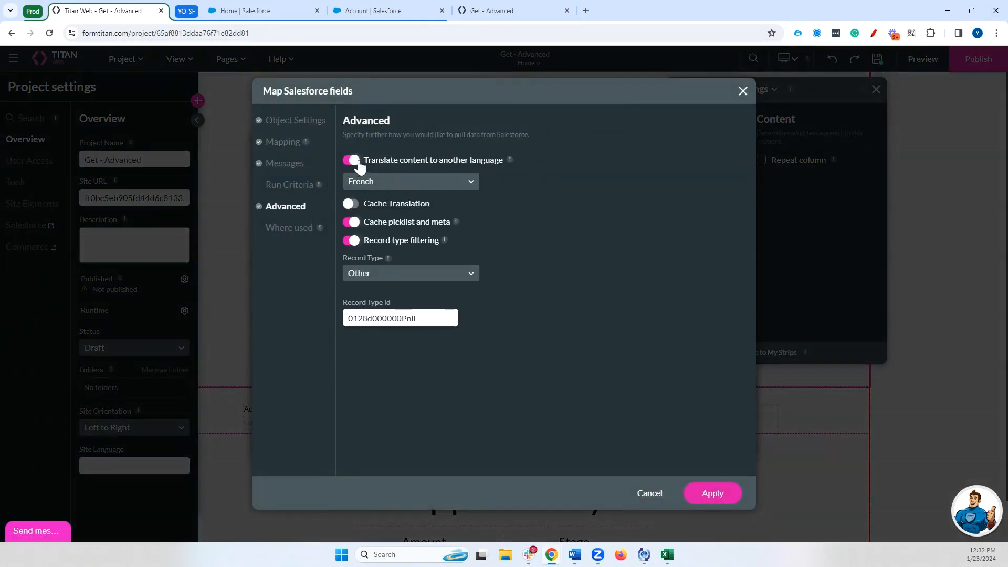
click(720, 494)
click(714, 445)
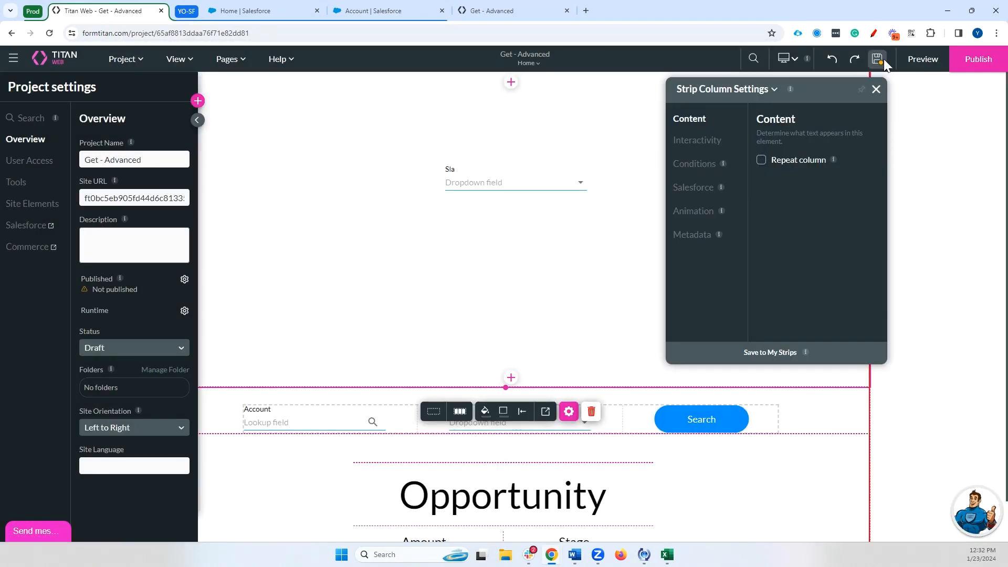
Step: Reload the preview, check the Sla dropdown's values, and compare them with Type A's selected SLA values in Salesforce
click(480, 6)
click(50, 33)
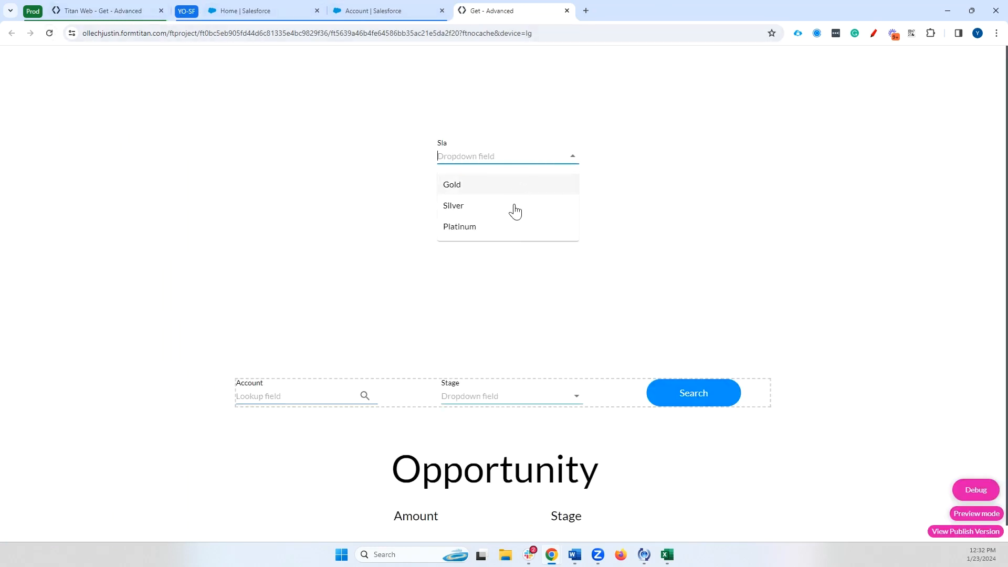
click(370, 10)
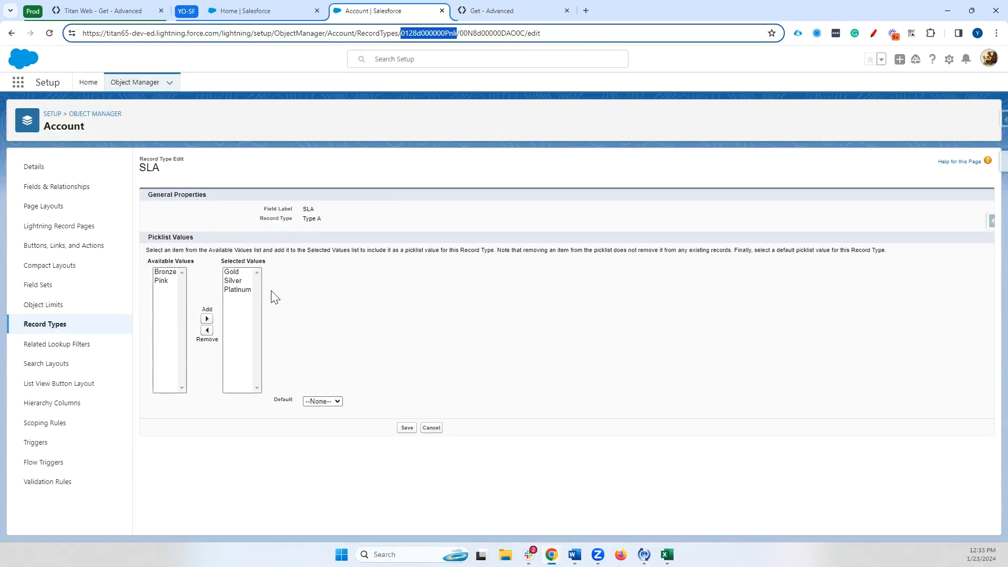